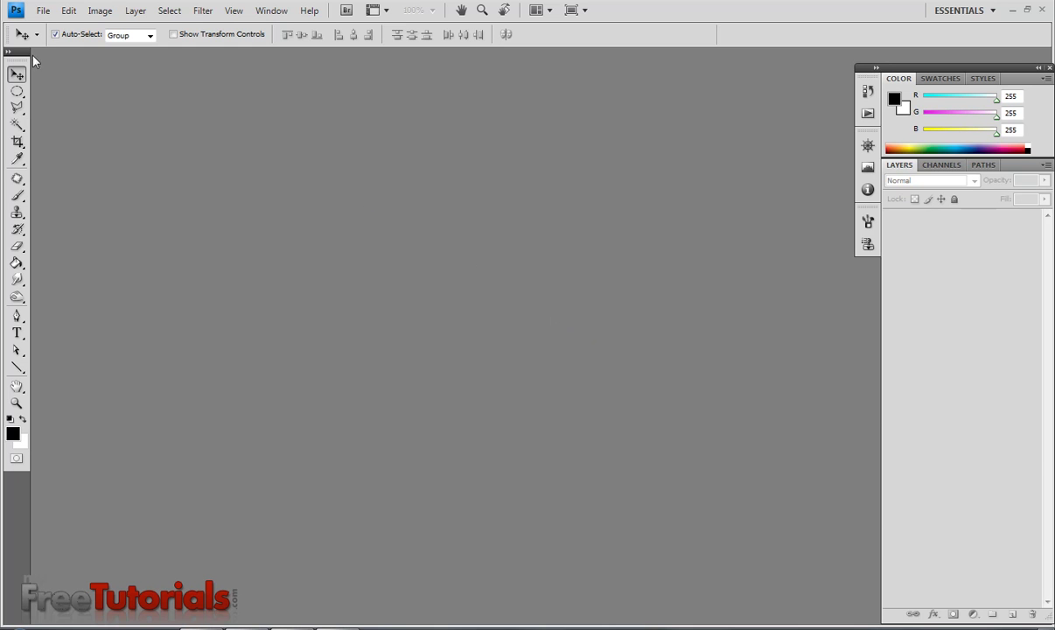
- Create a new 600×600 px, 300 ppi document with a white background
left_click(42, 11)
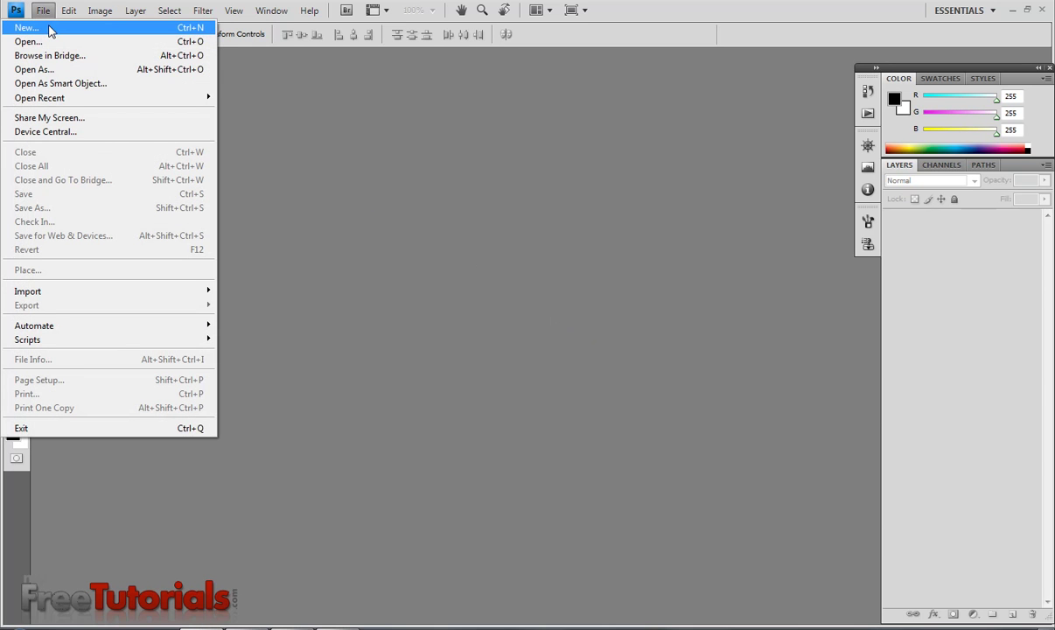
left_click(49, 30)
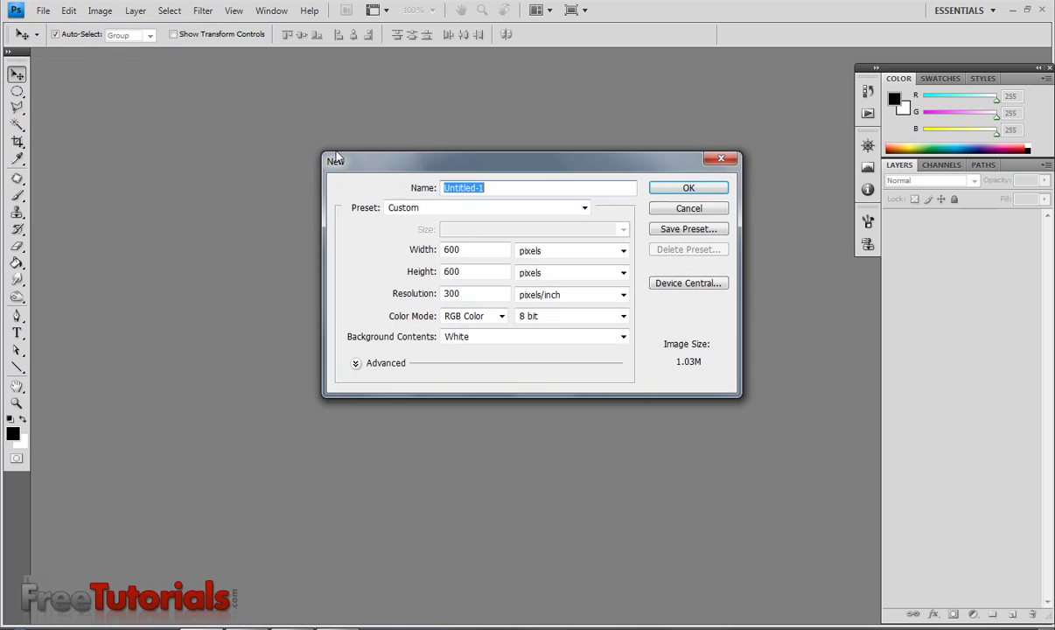
left_click(473, 249)
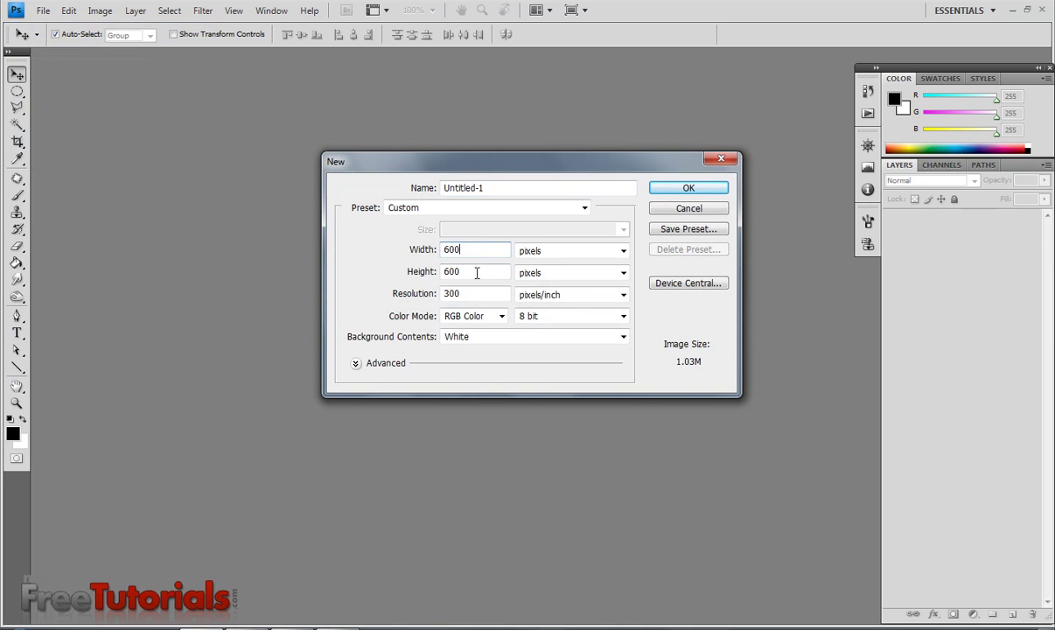
left_click(686, 188)
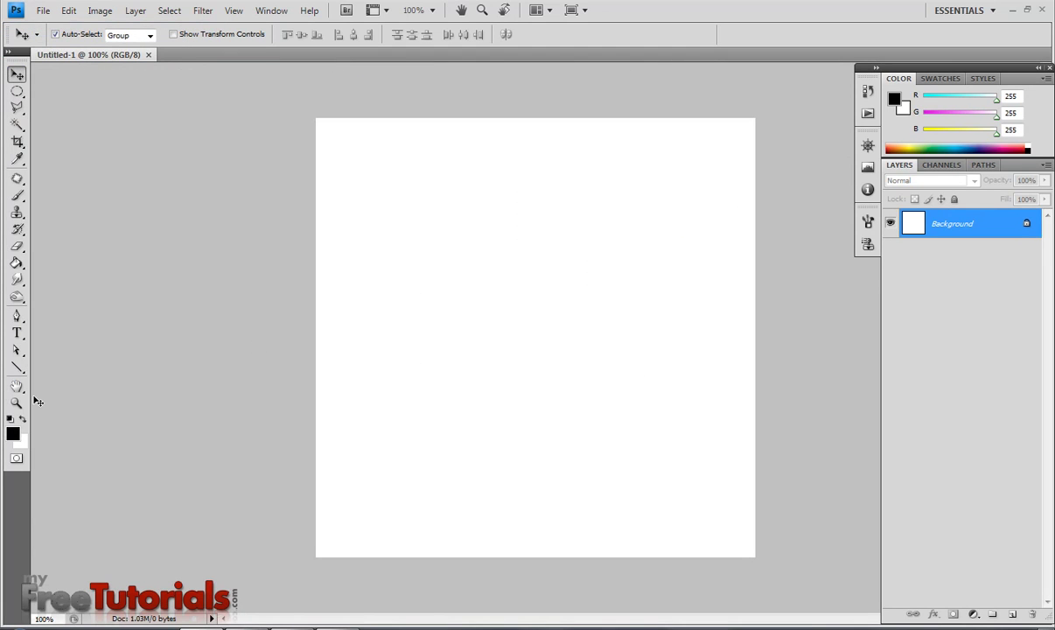
- Draw a rounded rectangle shape near the centre of the canvas
left_click(20, 390)
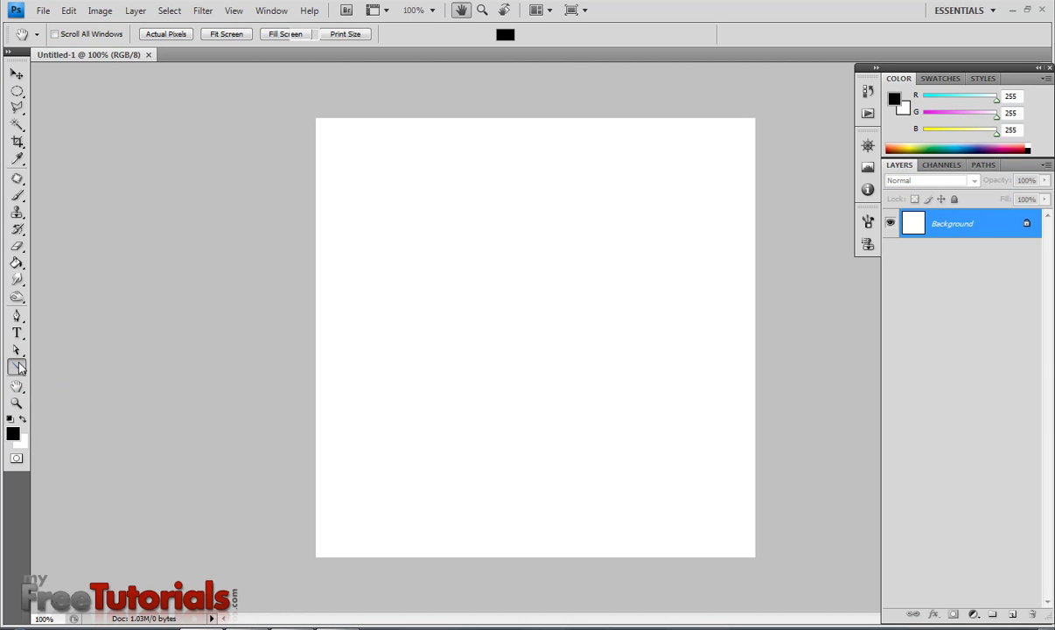
left_click(16, 367)
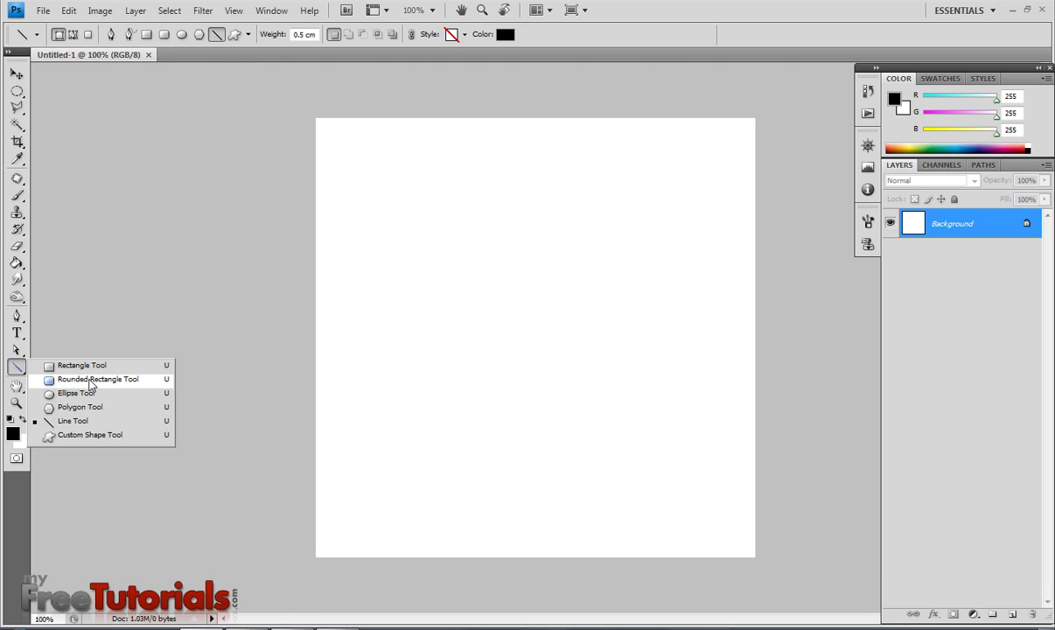
left_click(90, 378)
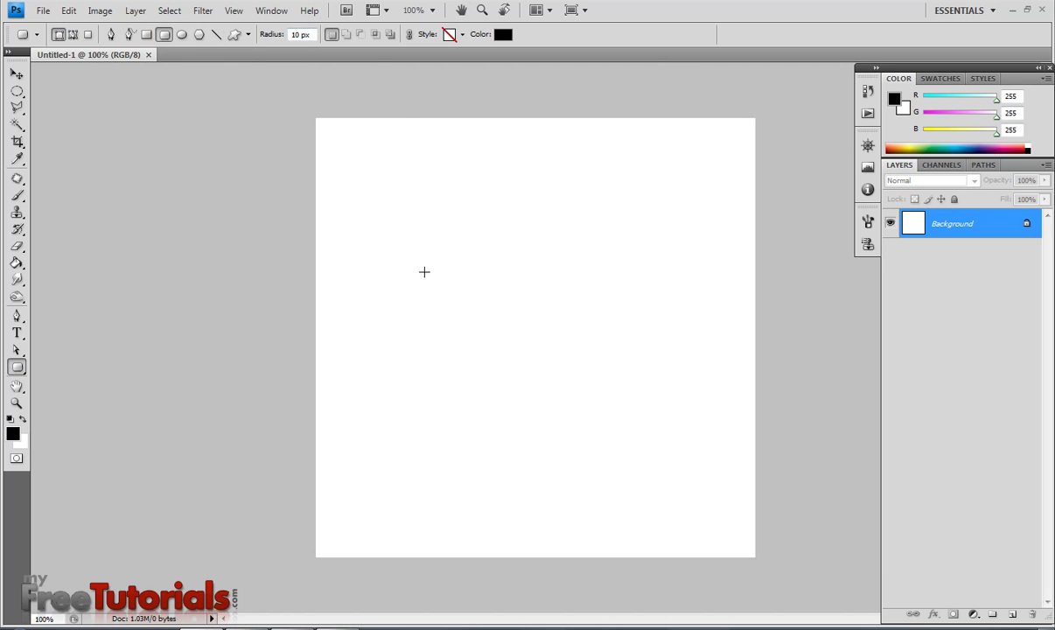
mouse_move(407, 281)
left_mouse_down()
mouse_move(626, 398)
mouse_move(643, 442)
left_mouse_up()
- Change the rounded rectangle's fill colour to dark grey #393939
left_click(947, 229)
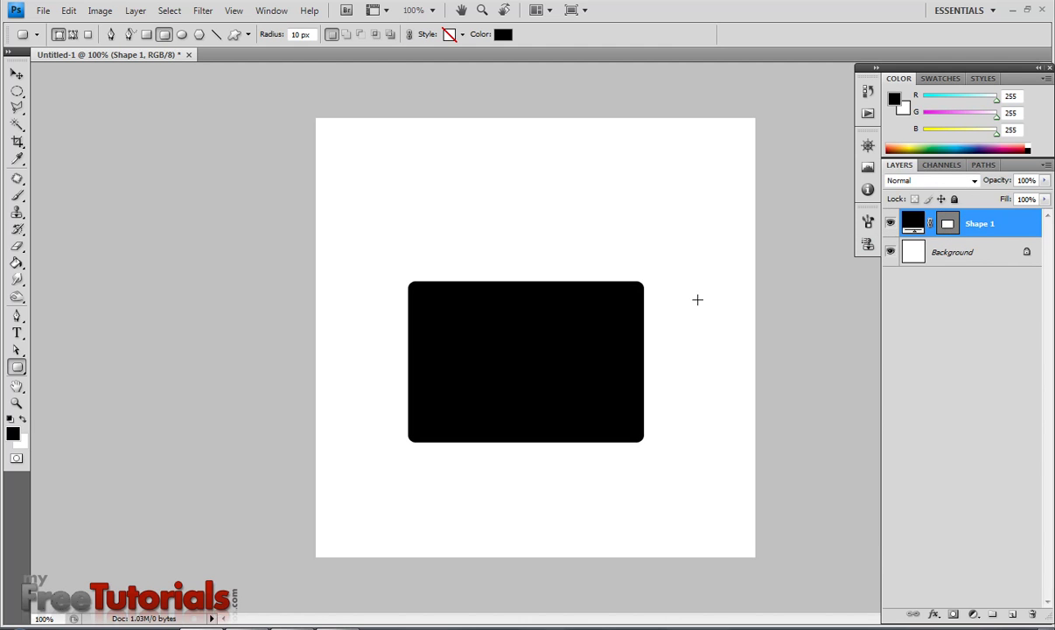
double_click(912, 222)
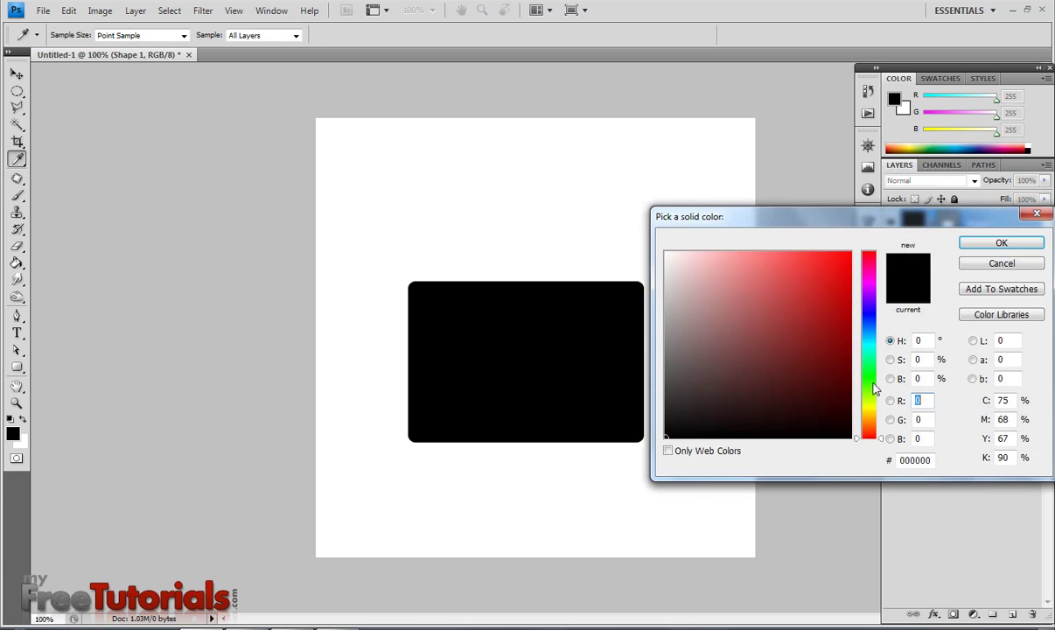
left_click(931, 462)
type("393939")
left_click(997, 244)
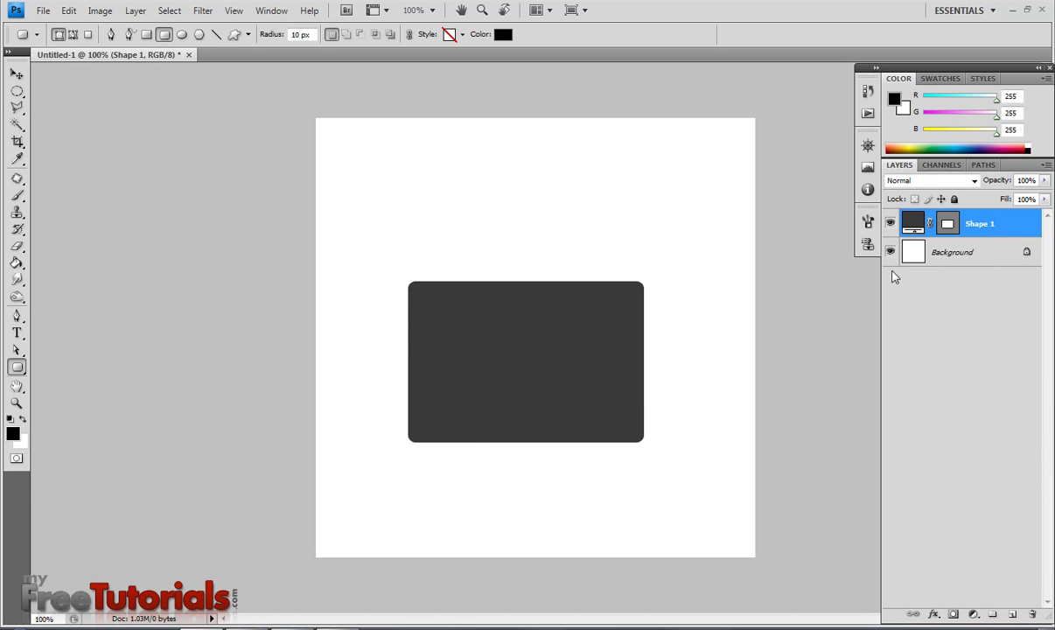
- Add a Drop Shadow to Shape 1 with angle -36°, distance 2 px and size 6 px
right_click(988, 220)
left_click(965, 244)
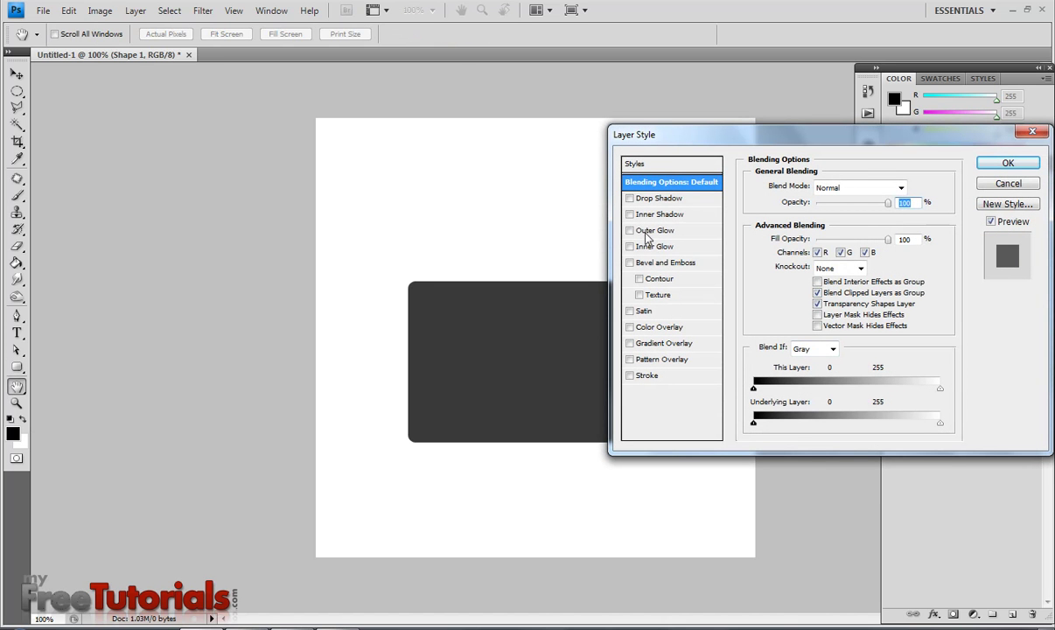
left_click(649, 200)
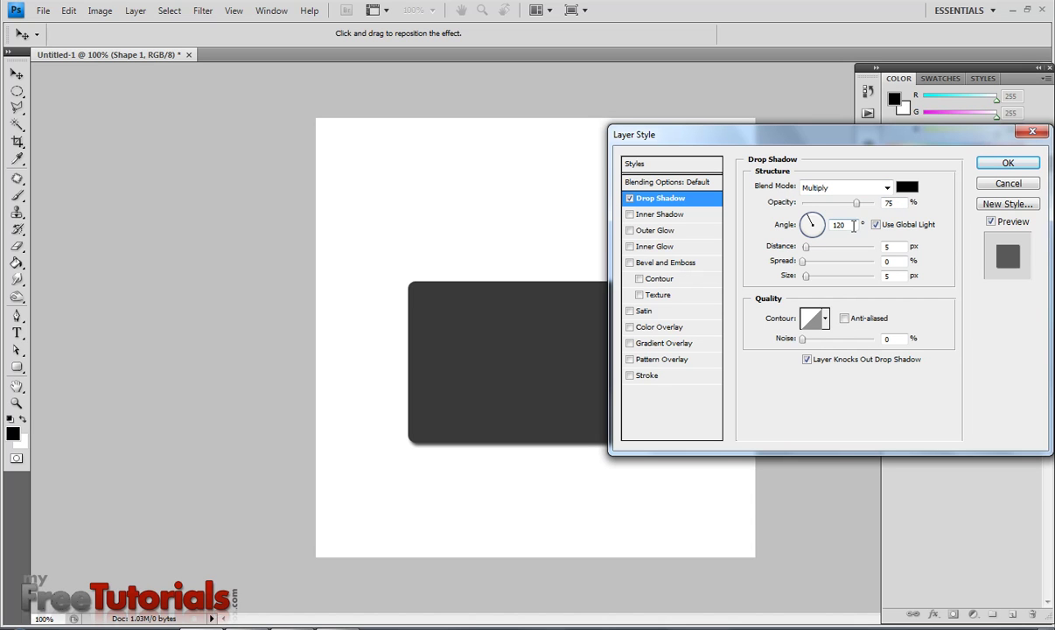
double_click(854, 226)
type("36")
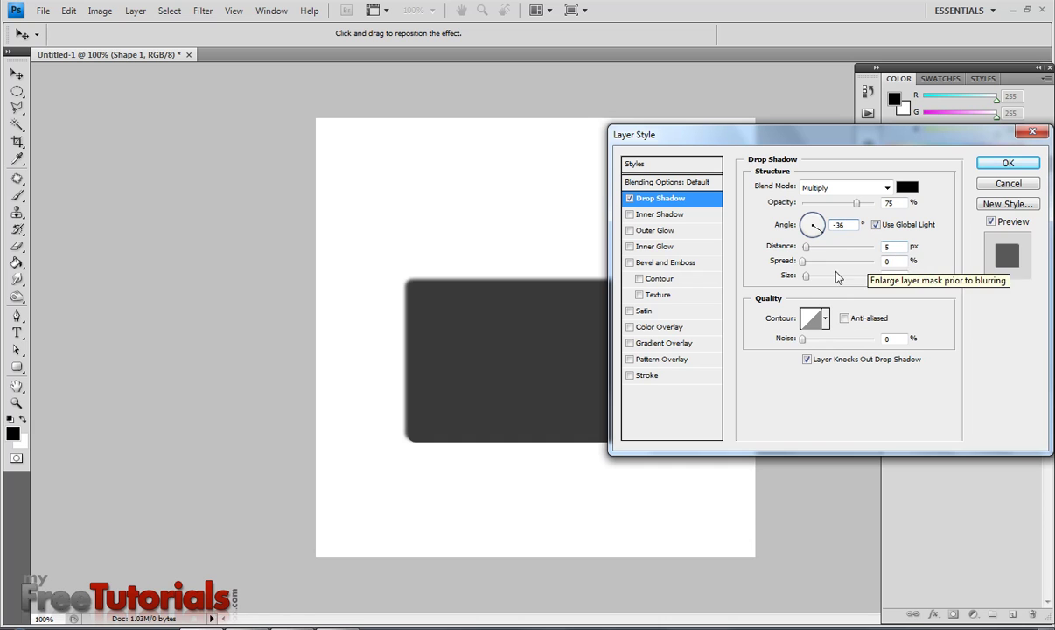
left_click(889, 249)
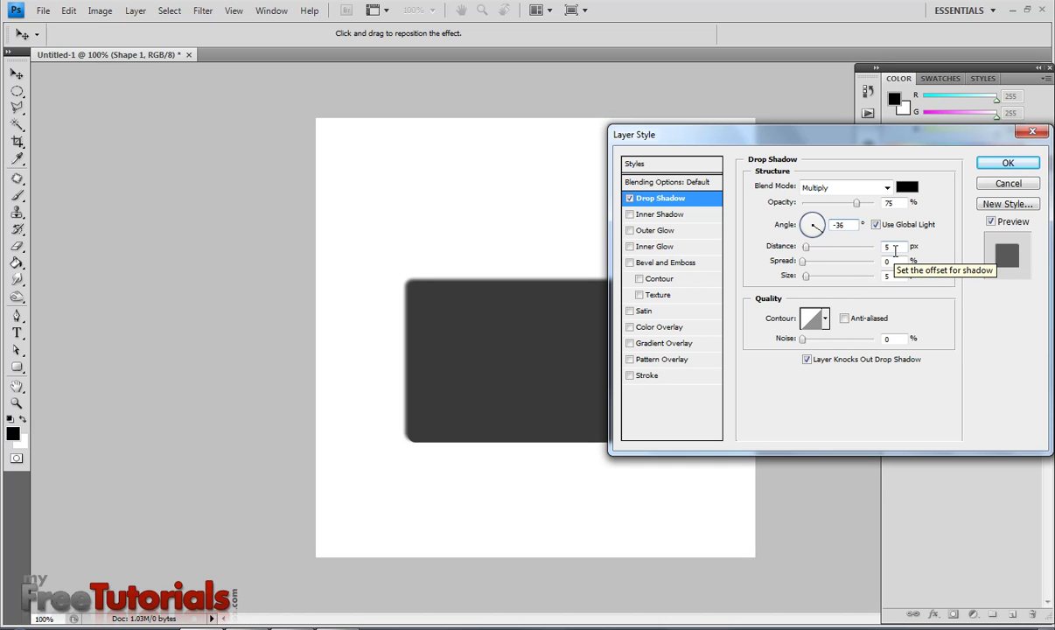
double_click(895, 251)
type("2")
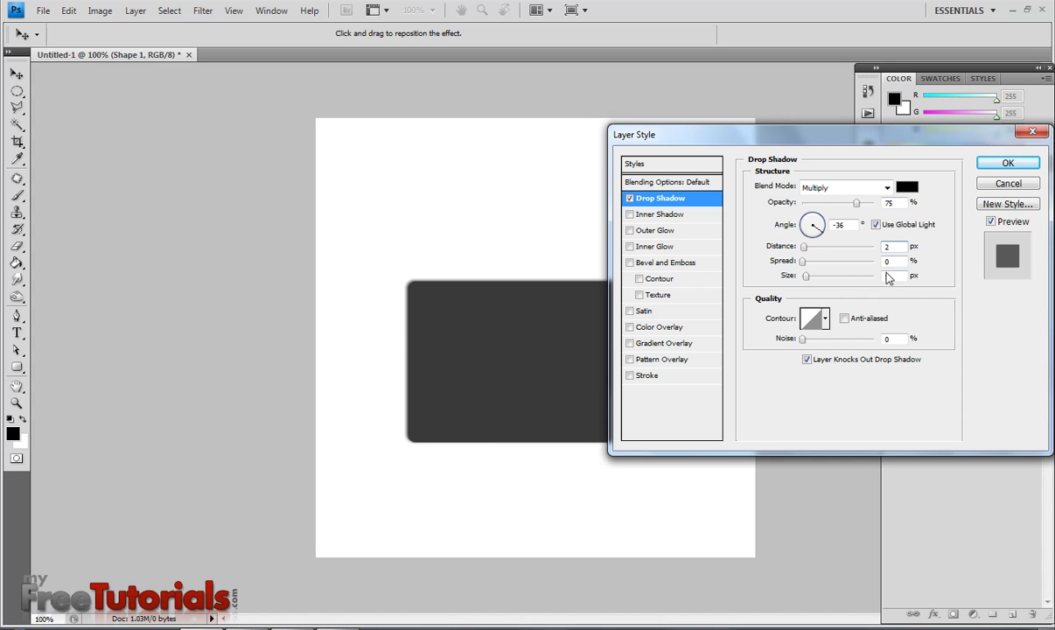
double_click(904, 277)
type("6")
- Add a Satin effect at 39% opacity and 21 px distance, adjust its size, and apply the styles
left_click(630, 312)
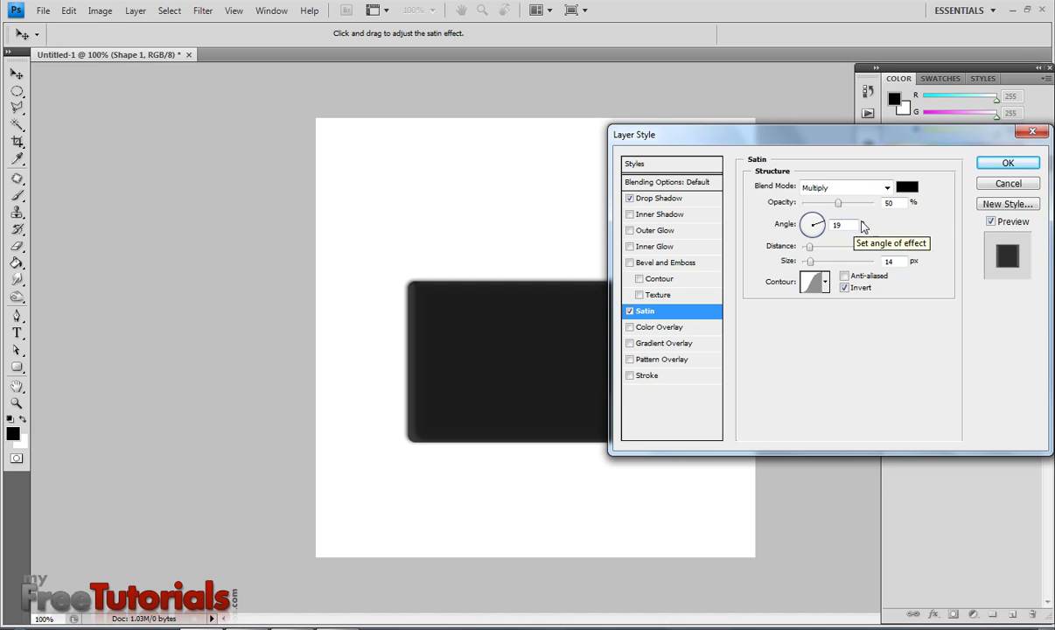
double_click(889, 203)
type("35")
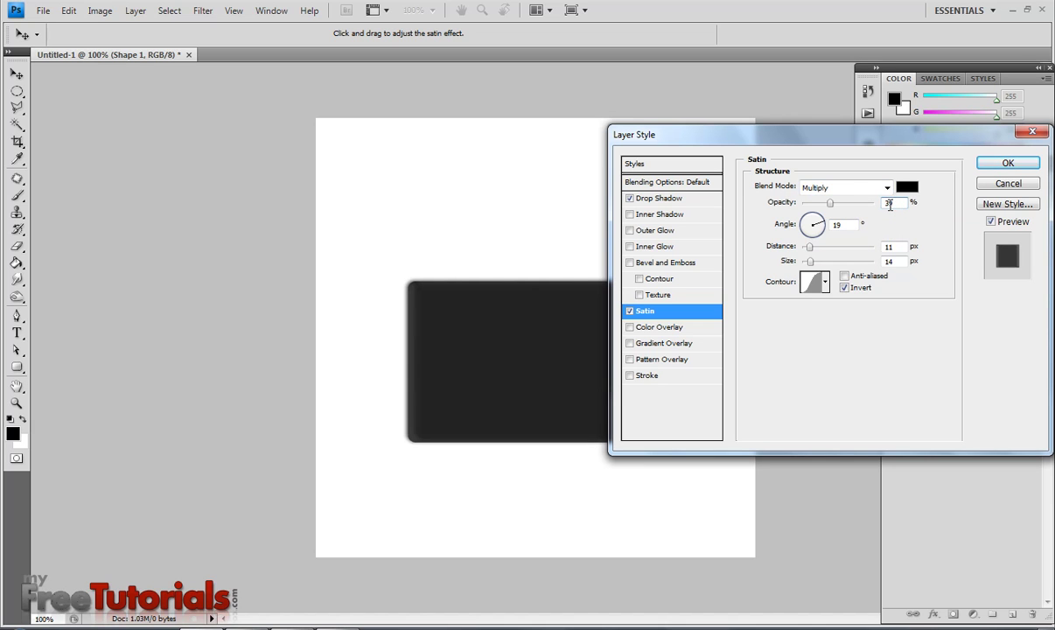
type("9")
double_click(890, 247)
type("21")
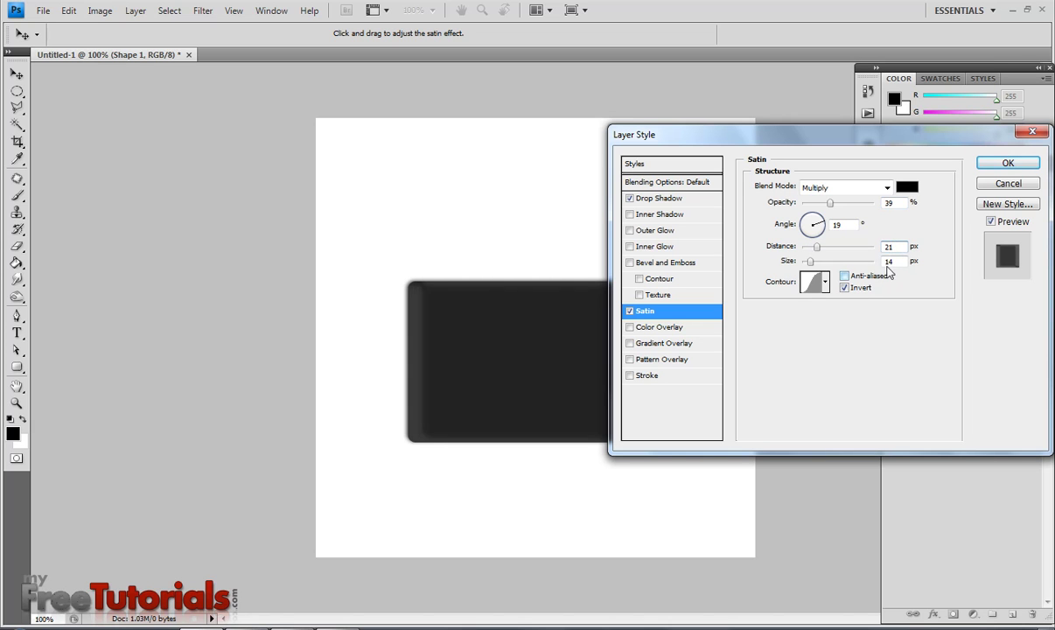
double_click(890, 262)
type("15")
left_click(1002, 166)
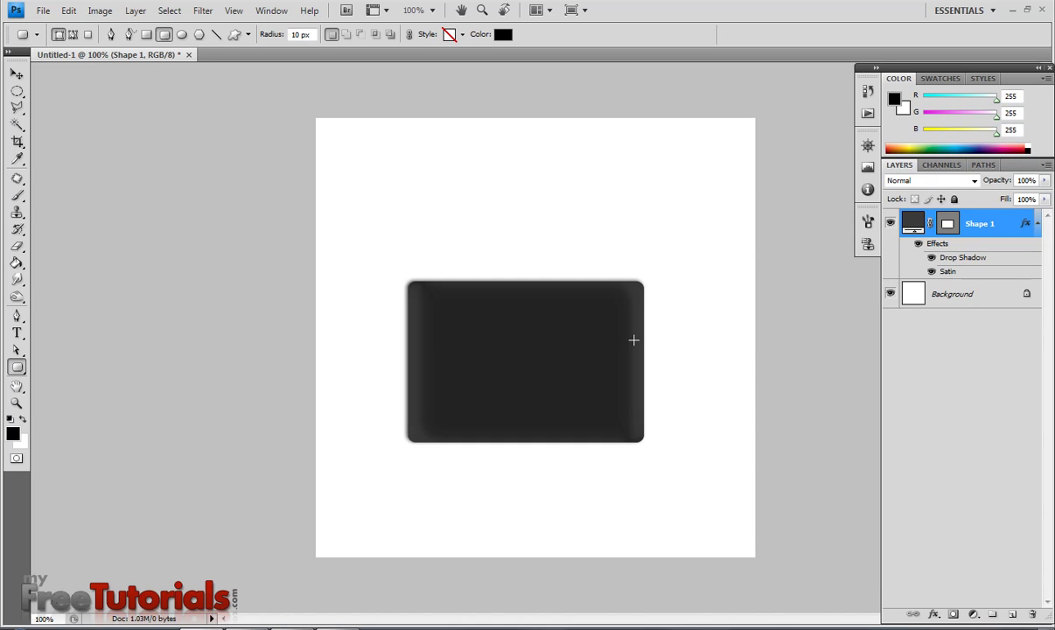
- Open Leather texture.jpg and drag it into the wallet document as Layer 1
key("alt+f")
left_click(47, 42)
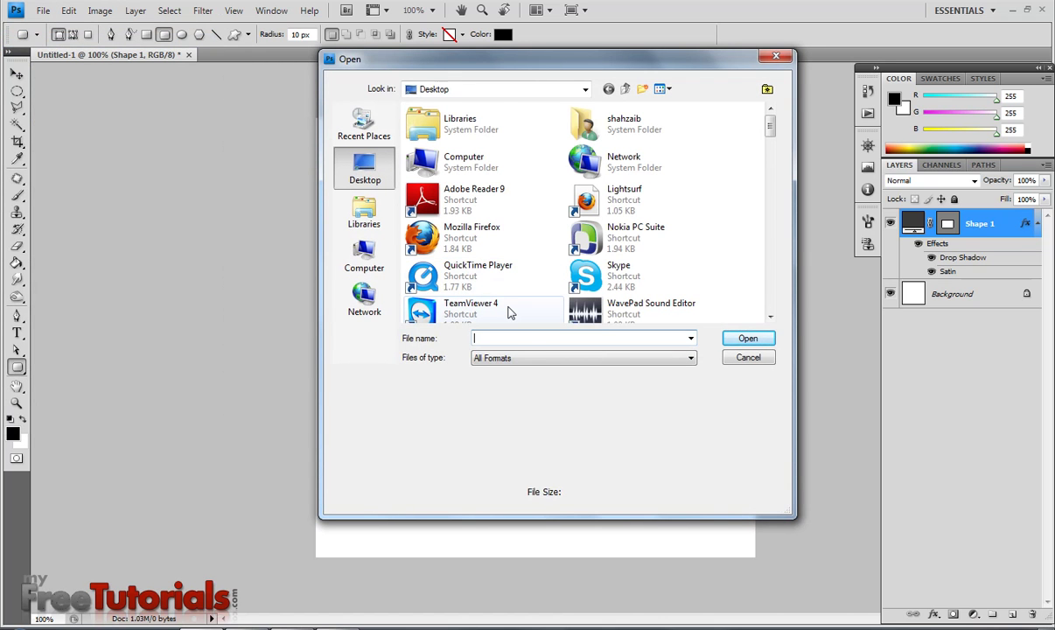
type("leat")
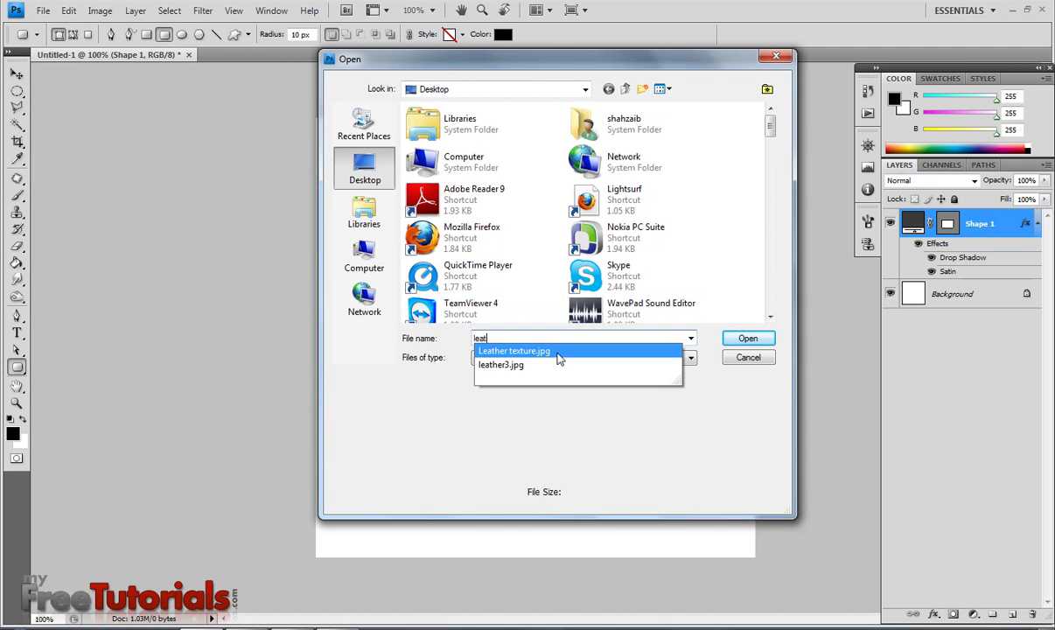
left_click(559, 350)
left_click(746, 340)
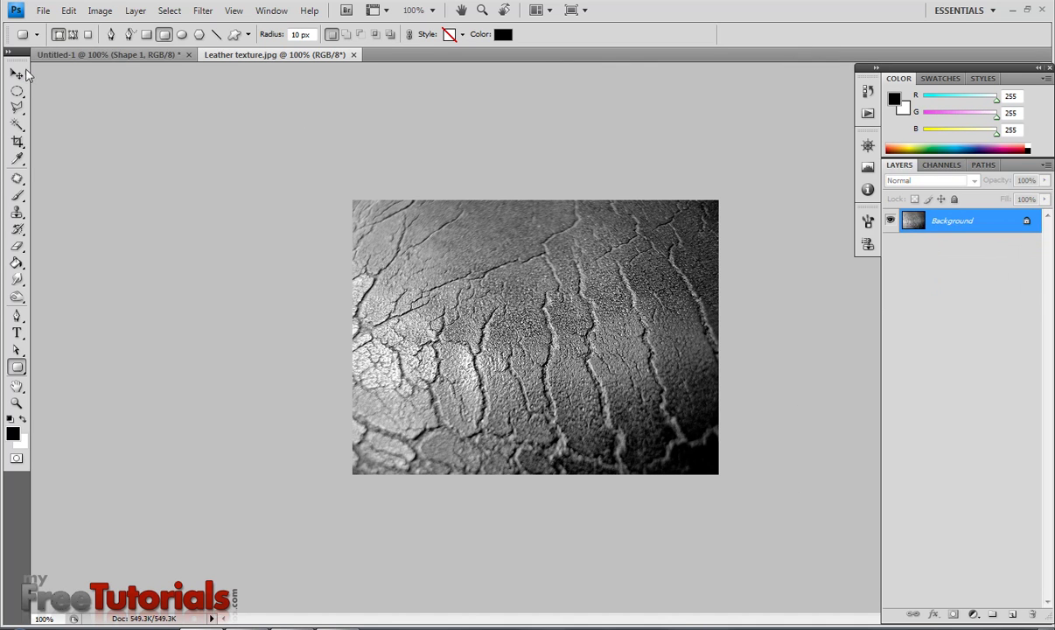
left_click(18, 74)
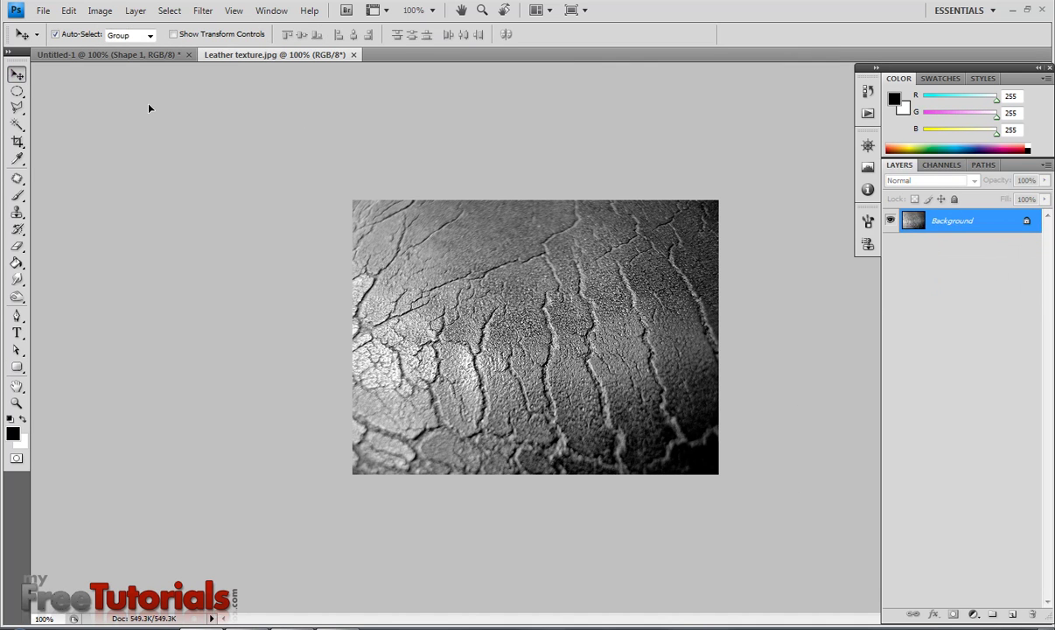
left_click_drag(133, 57, 536, 379)
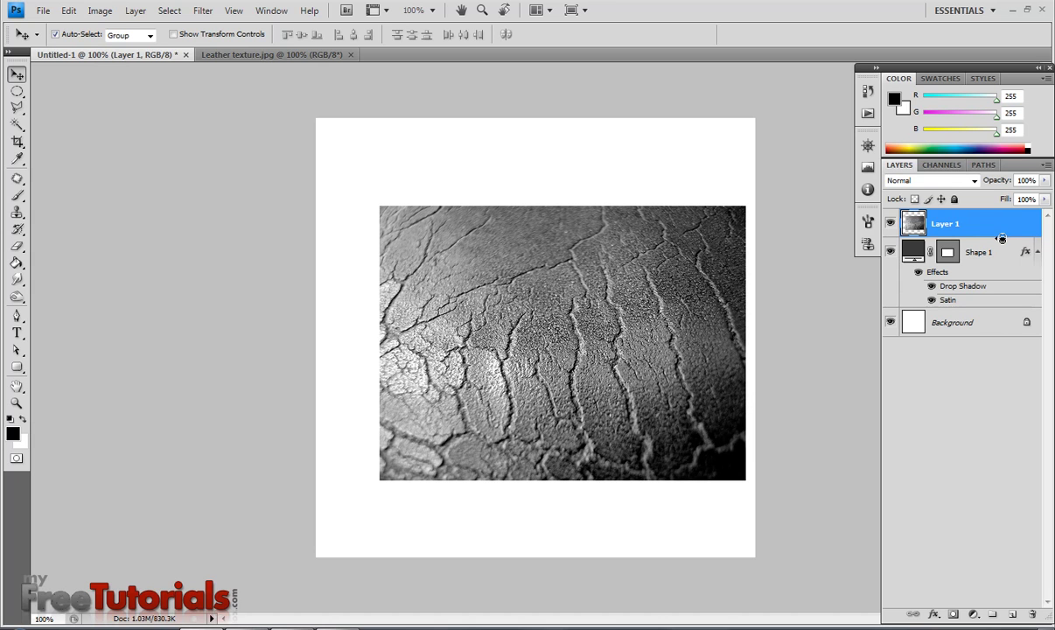
- Clip the leather layer to Shape 1, position it, and set Overlay blending at 77% opacity
left_click(1001, 239, "alt")
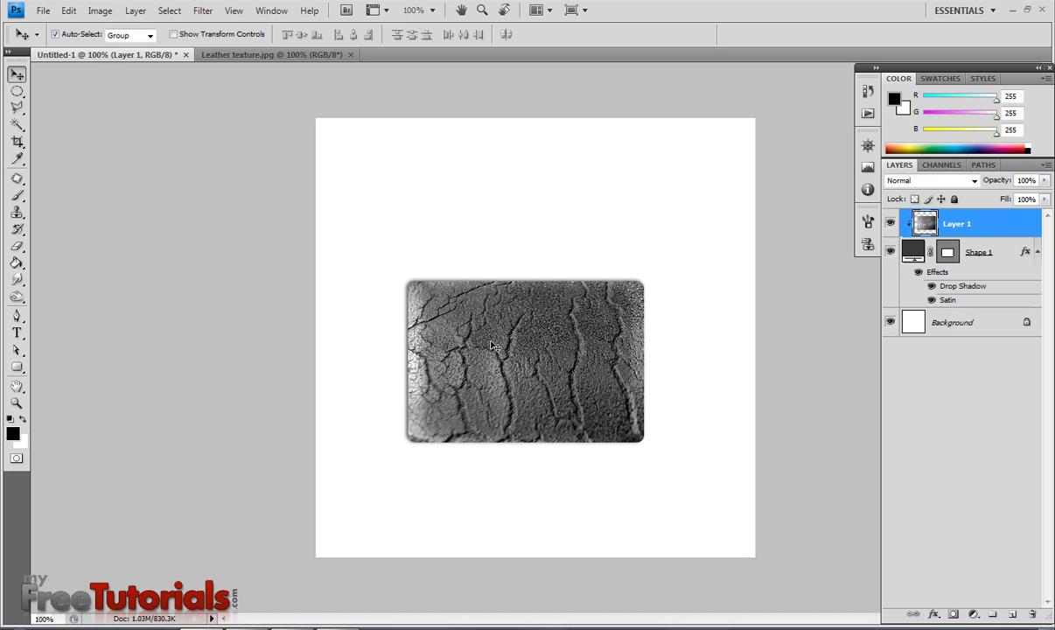
mouse_move(511, 347)
left_mouse_down()
mouse_move(505, 334)
mouse_move(488, 341)
mouse_move(498, 362)
mouse_move(462, 341)
left_mouse_up()
left_click(920, 180)
left_click(914, 370)
left_click_drag(546, 366, 554, 378)
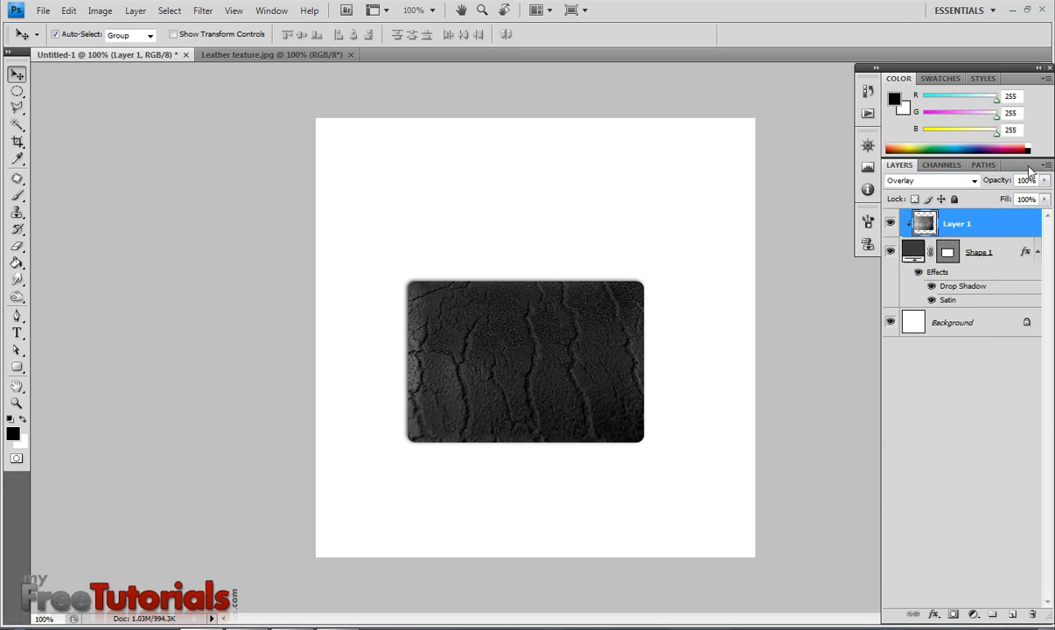
mouse_move(1003, 183)
left_mouse_down()
mouse_move(982, 185)
mouse_move(1032, 180)
left_mouse_up()
key("b")
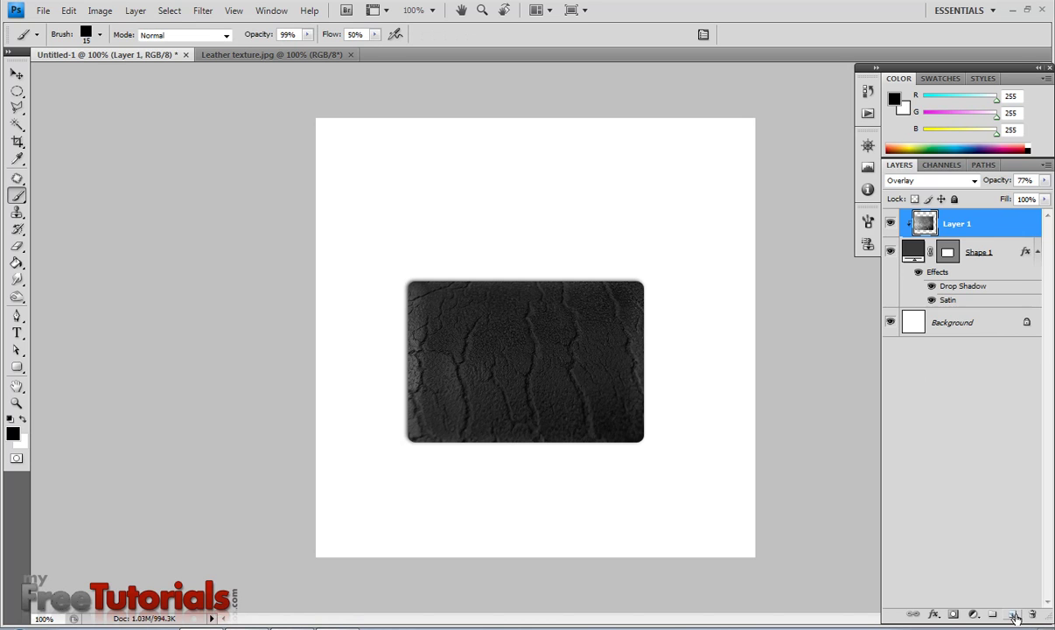
- Add an empty Layer 2 and brush a dashed stitch line along the leather's top edge
left_click(1013, 614)
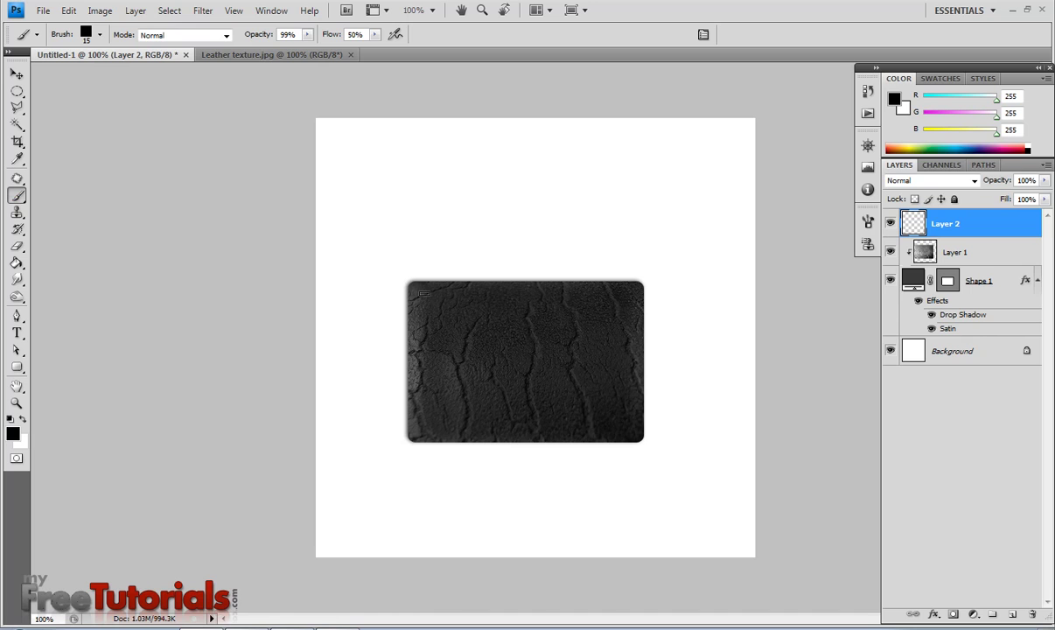
left_click_drag(419, 290, 623, 290)
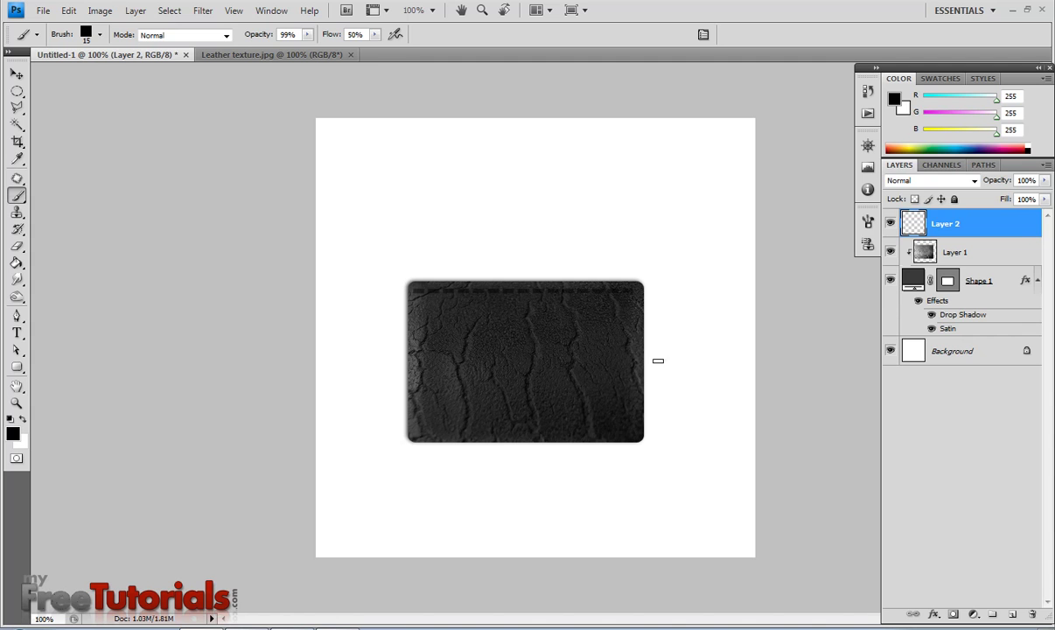
- Give the stitch layer a grey Color Overlay layer style
right_click(997, 222)
left_click(979, 245)
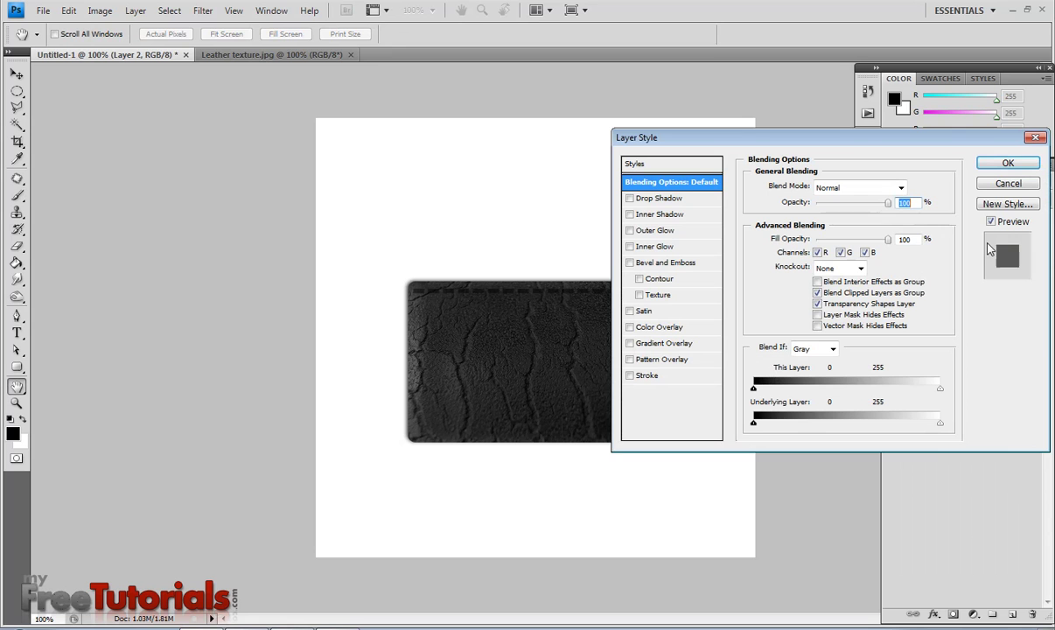
left_click(629, 327)
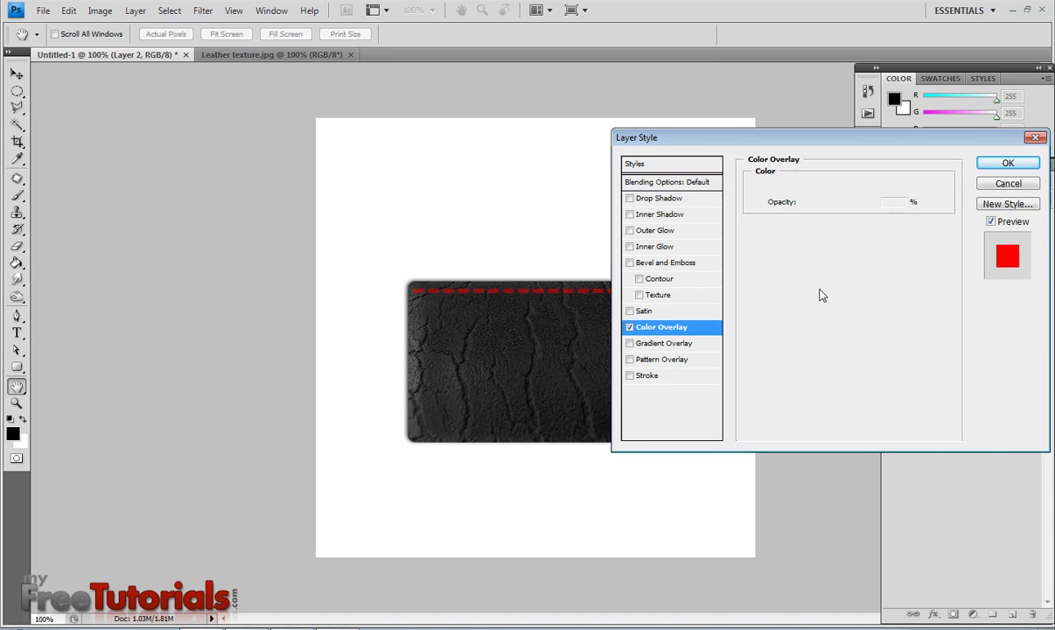
left_click(907, 187)
left_click_drag(723, 349, 639, 345)
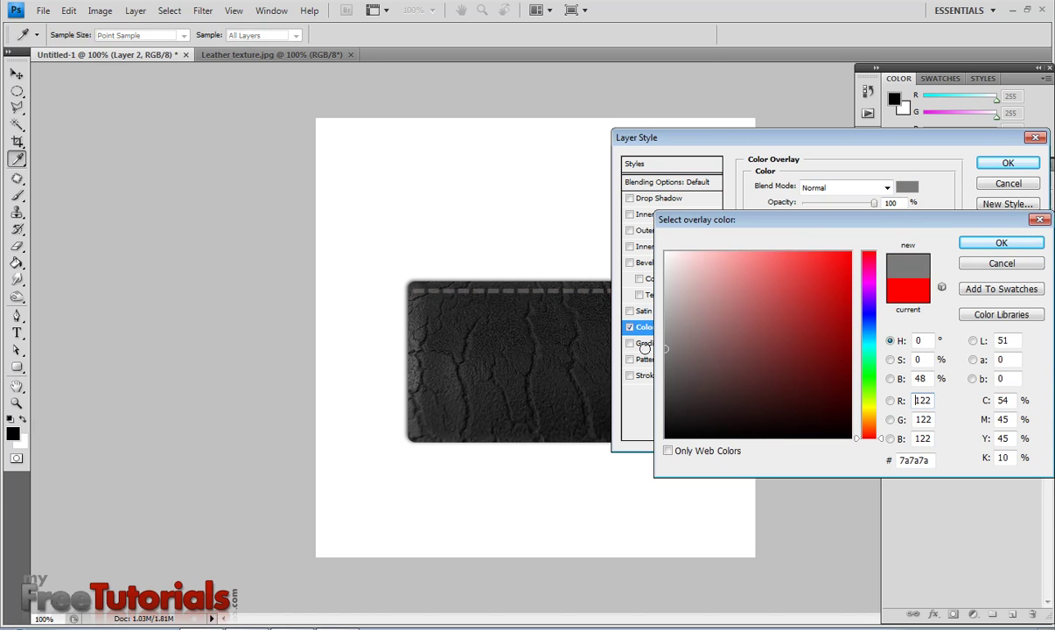
left_click(668, 359)
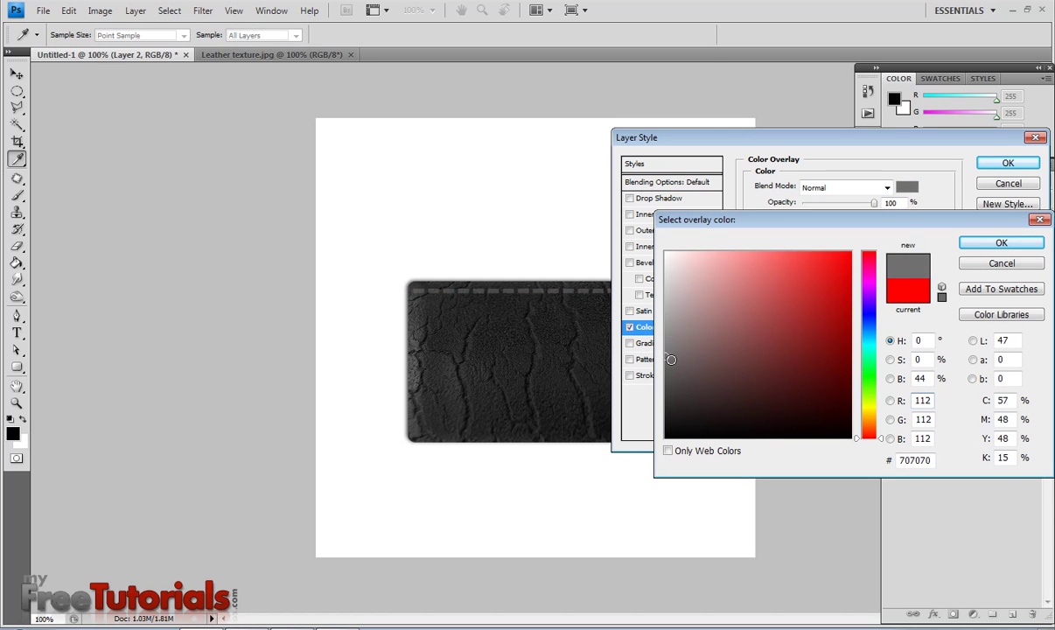
left_click_drag(668, 359, 665, 370)
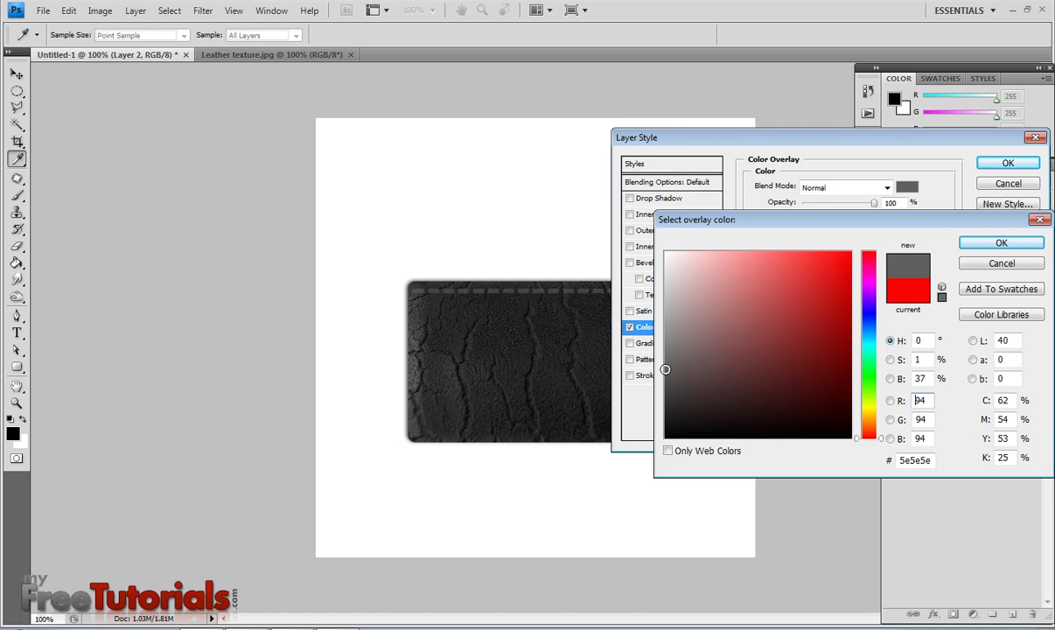
left_click(971, 245)
left_click(1006, 162)
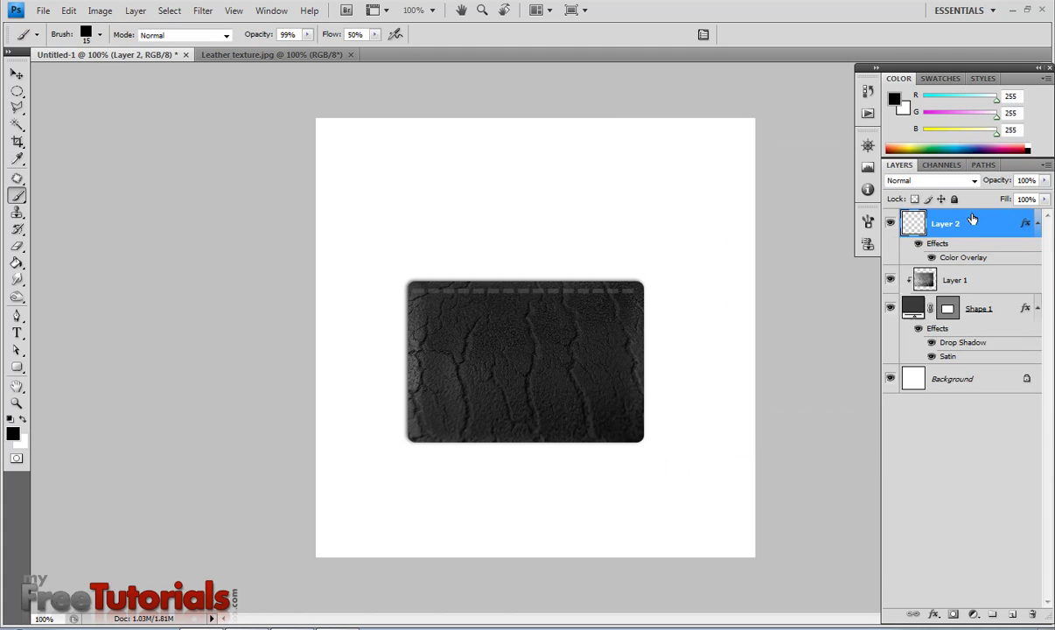
- Duplicate the stitch layer and nudge the copy down to the leather's bottom edge
right_click(981, 226)
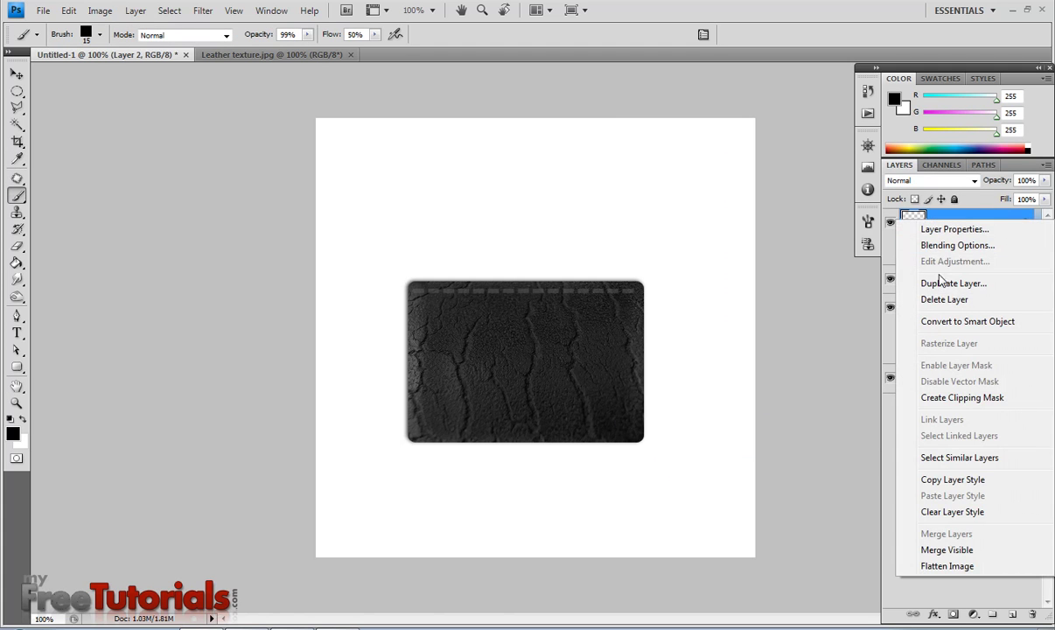
left_click(894, 281)
left_click(652, 194)
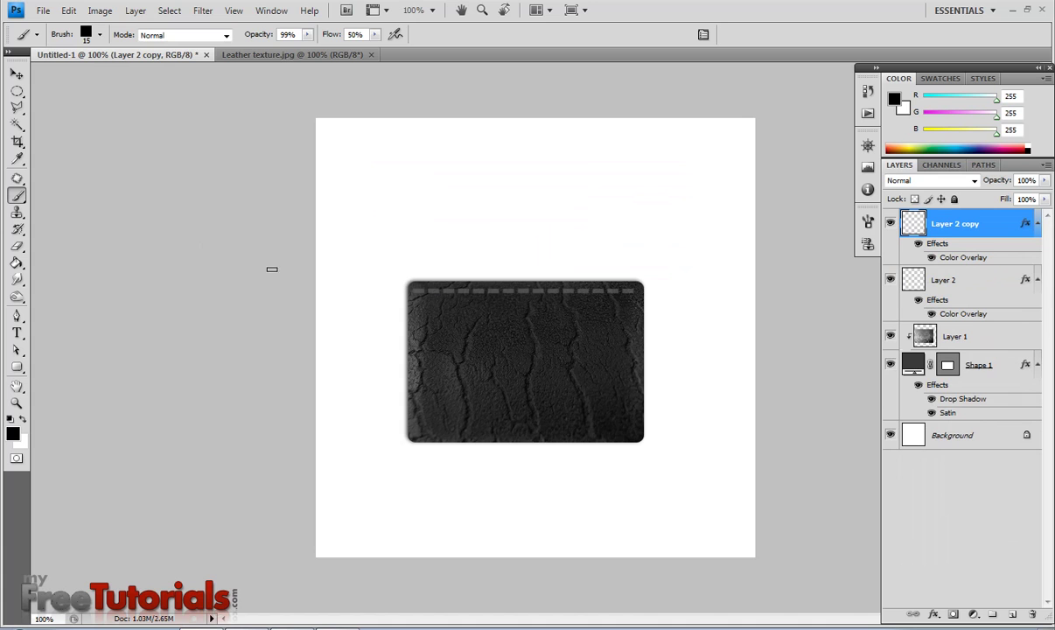
left_click(16, 74)
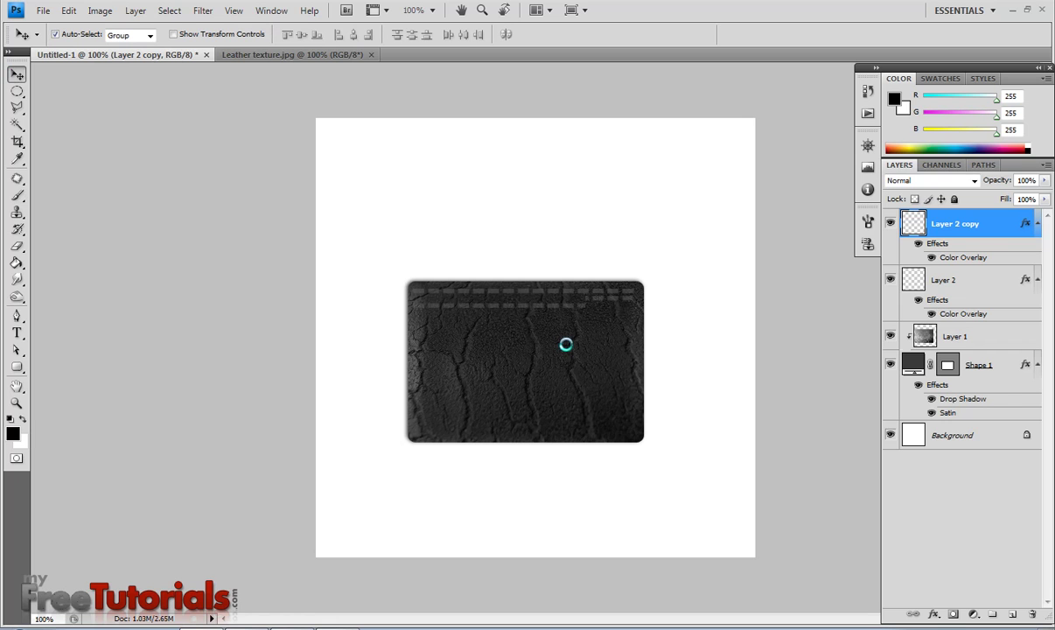
key("shift+Down")
key("shift+Down")
key("shift+Down")
key("shift+Down")
key("shift+Down")
key("shift+Down")
key("shift+Down")
key("shift+Down")
key("shift+Down")
key("shift+Down")
key("shift+Down")
key("shift+Down")
key("shift+Down")
key("shift+Down")
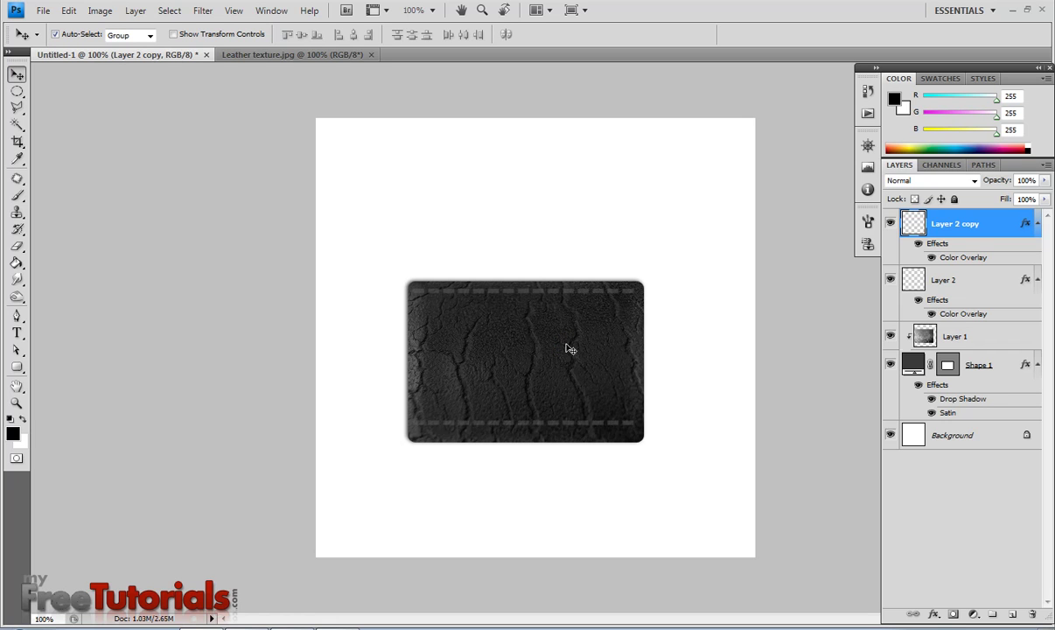
key("shift+Down")
key("shift+Down")
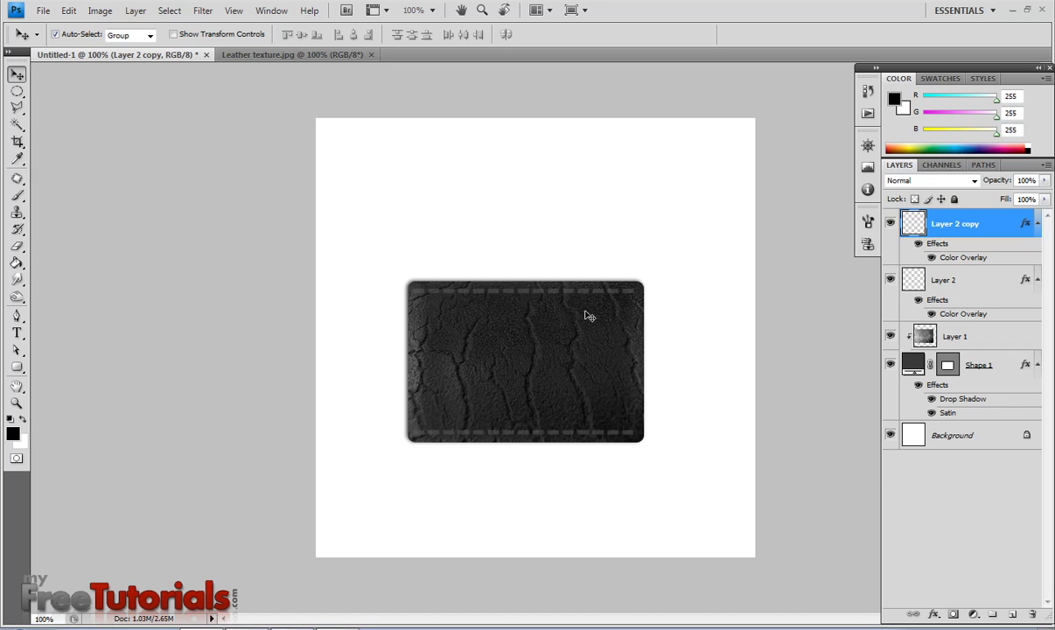
- Duplicate the stitch layer, rotate the copy 90° to vertical, and place it on the right edge
right_click(1007, 227)
left_click(962, 286)
left_click(650, 194)
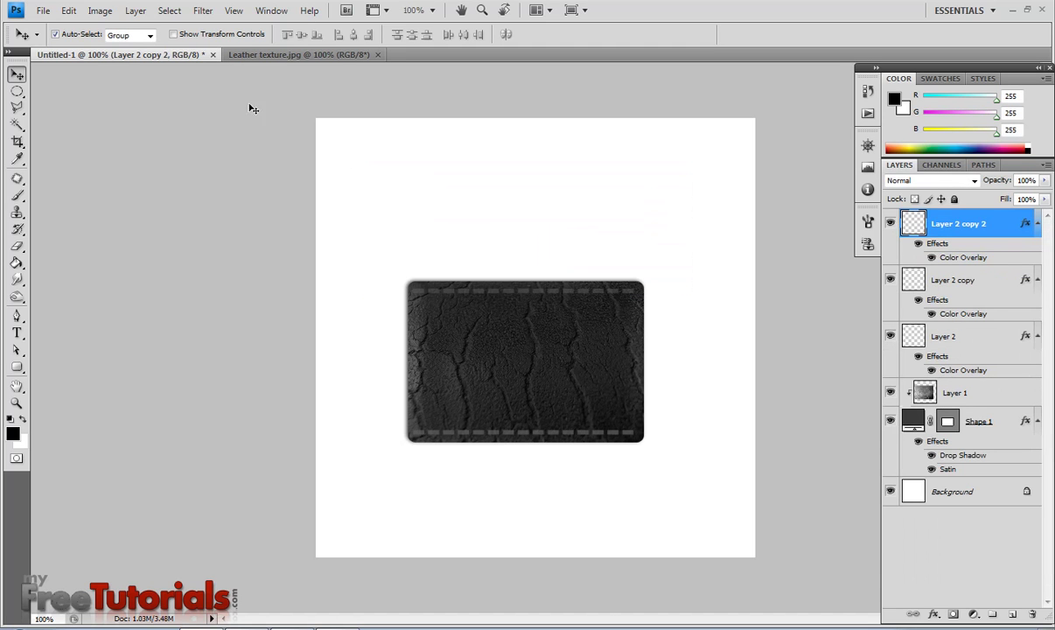
key("ctrl+t")
left_click_drag(579, 453, 494, 502)
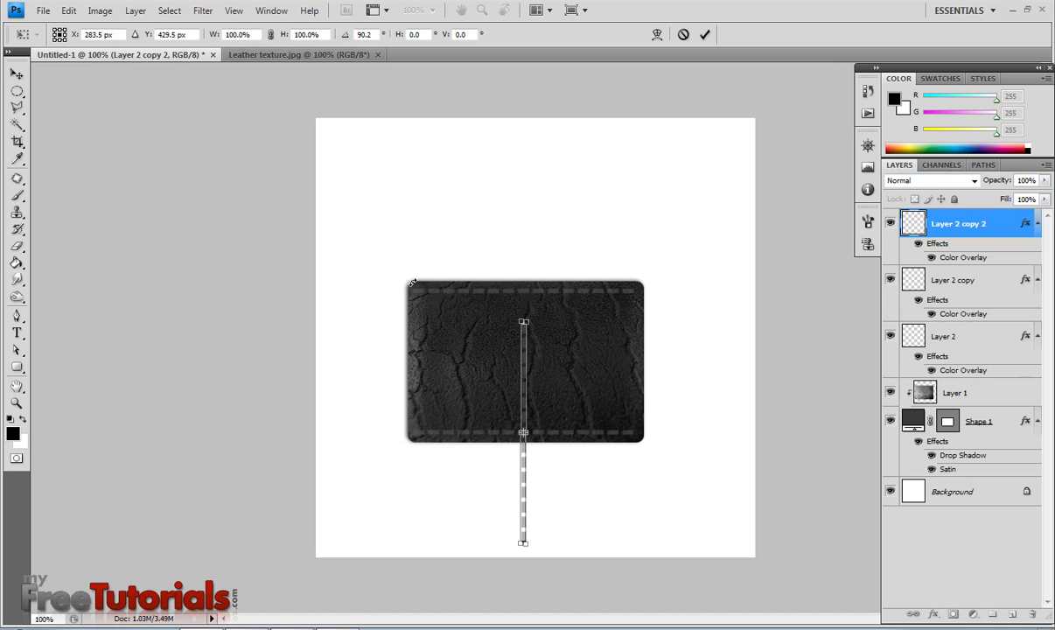
key("Return")
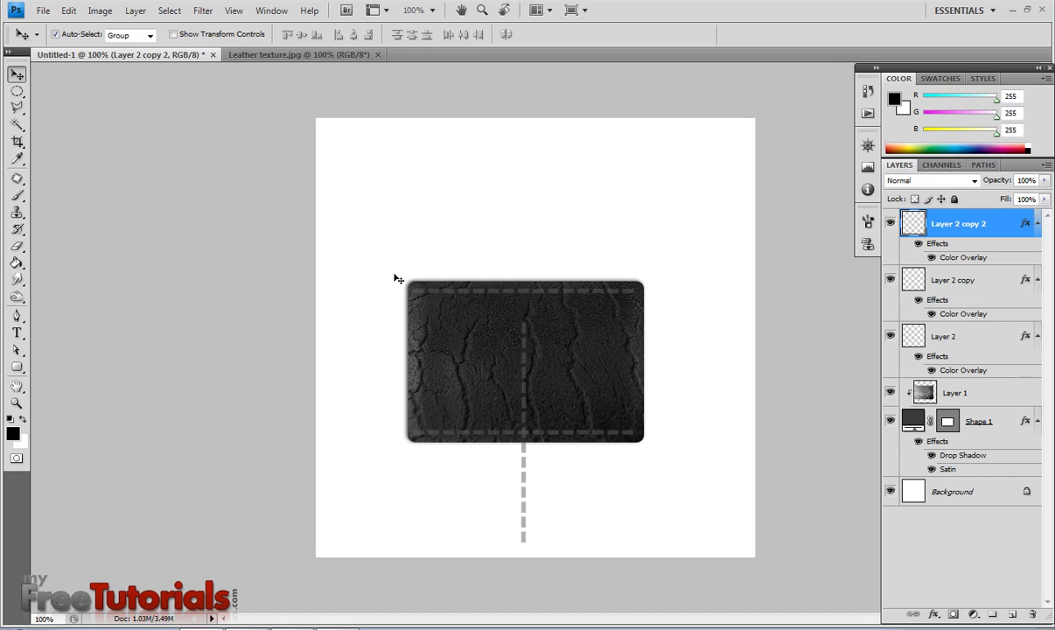
key("Right")
key("Right")
key("Right")
key("Right")
key("Right")
key("Right")
key("Right")
key("Right")
key("Right")
key("Right")
key("Right")
key("Right")
key("Right")
key("Right")
key("Right")
key("Right")
key("Right")
key("Right")
key("Right")
key("Right")
key("Right")
key("Right")
key("Right")
key("Right")
key("Right")
key("Right")
key("Right")
key("Right")
key("Right")
key("Right")
key("Right")
key("Right")
key("Right")
key("Left")
key("Left")
key("Left")
key("Left")
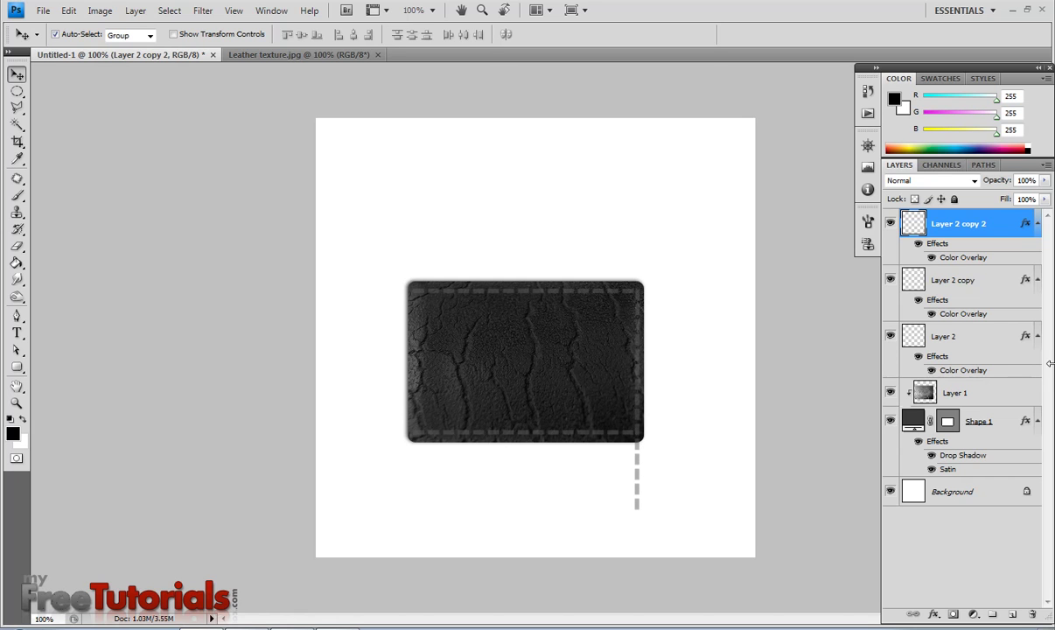
- Marquee-select the vertical stitches hanging below the leather, delete them, and deselect
left_click(15, 93)
right_click(14, 98)
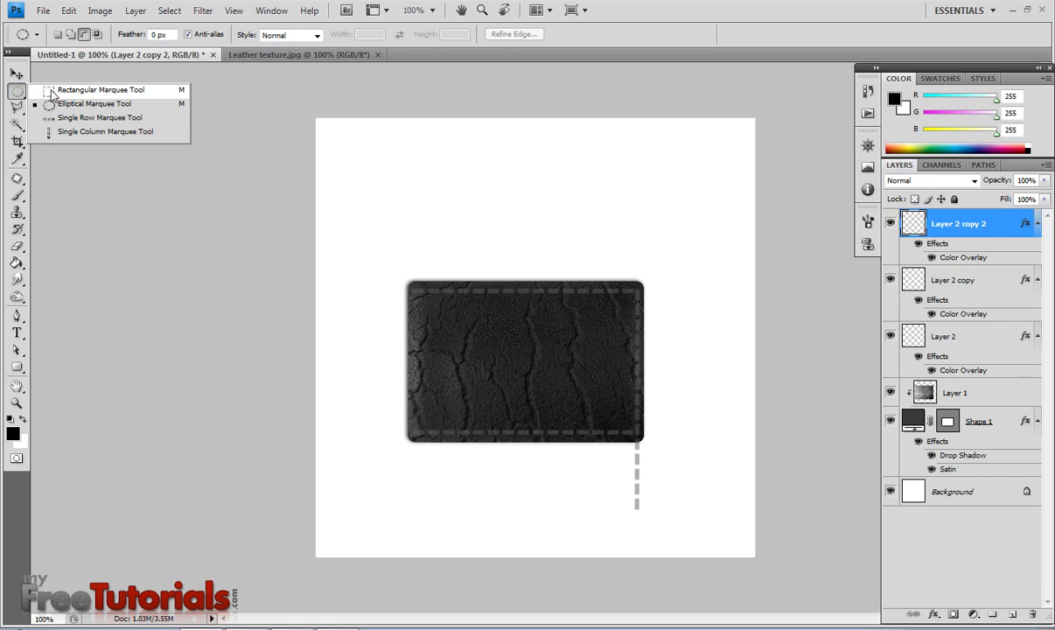
left_click(52, 91)
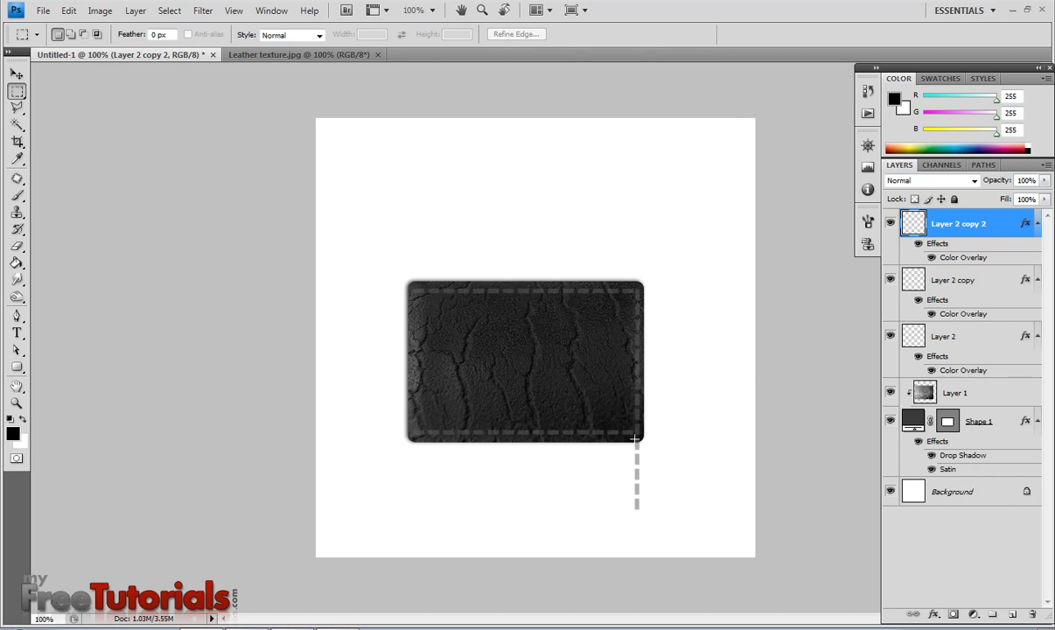
left_click_drag(632, 437, 650, 515)
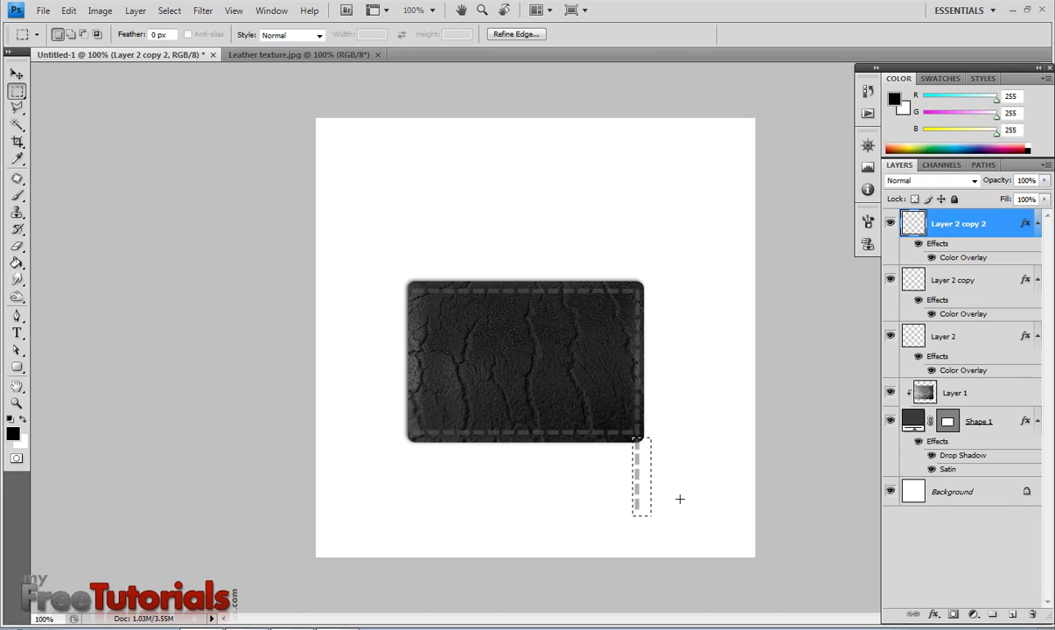
key("Delete")
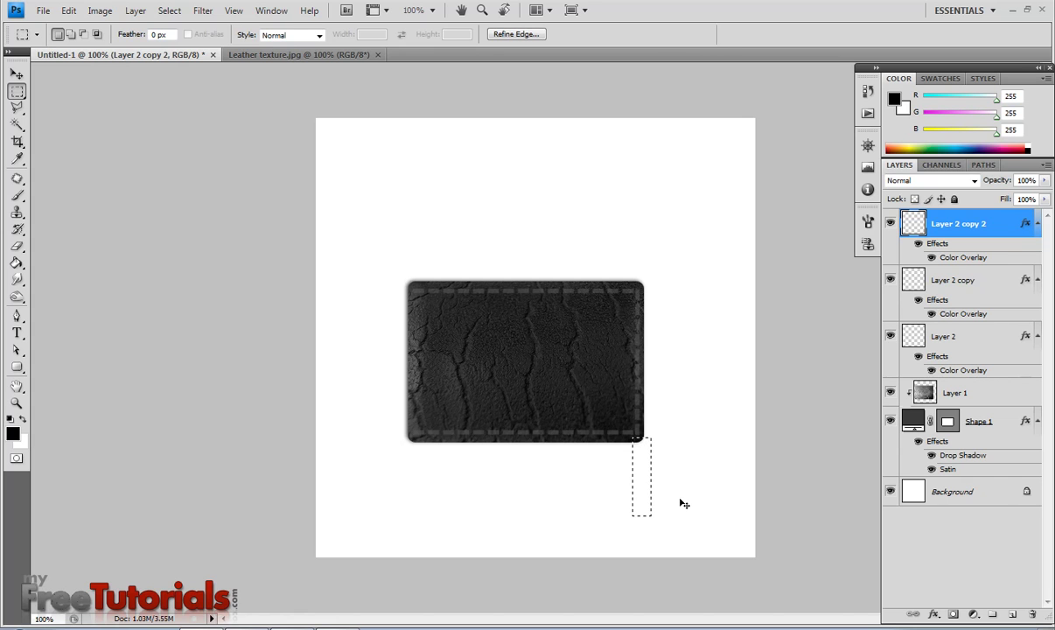
key("ctrl+d")
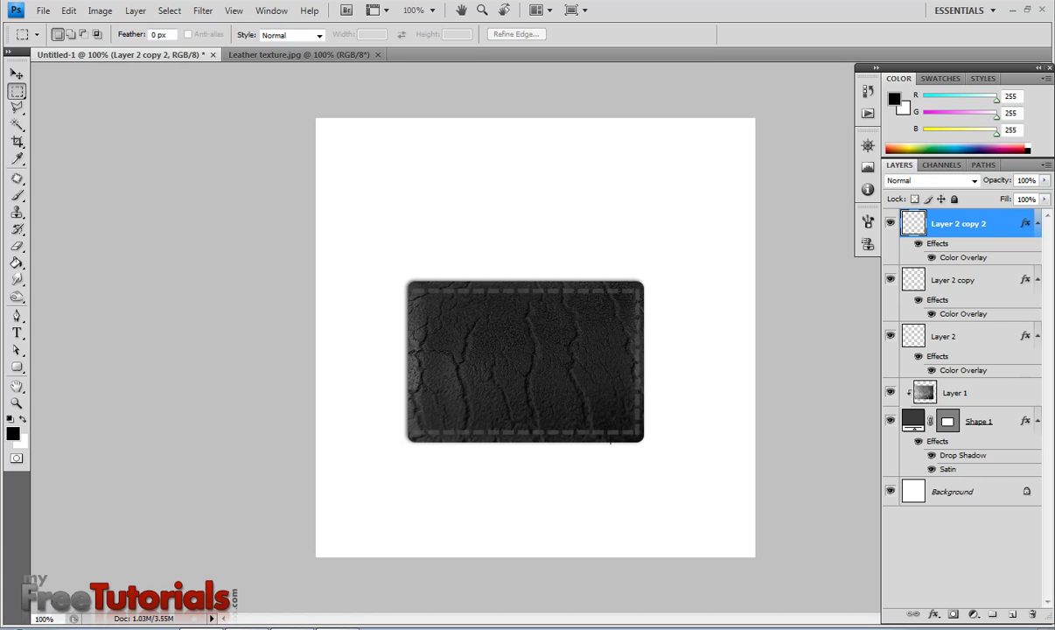
left_click(17, 73)
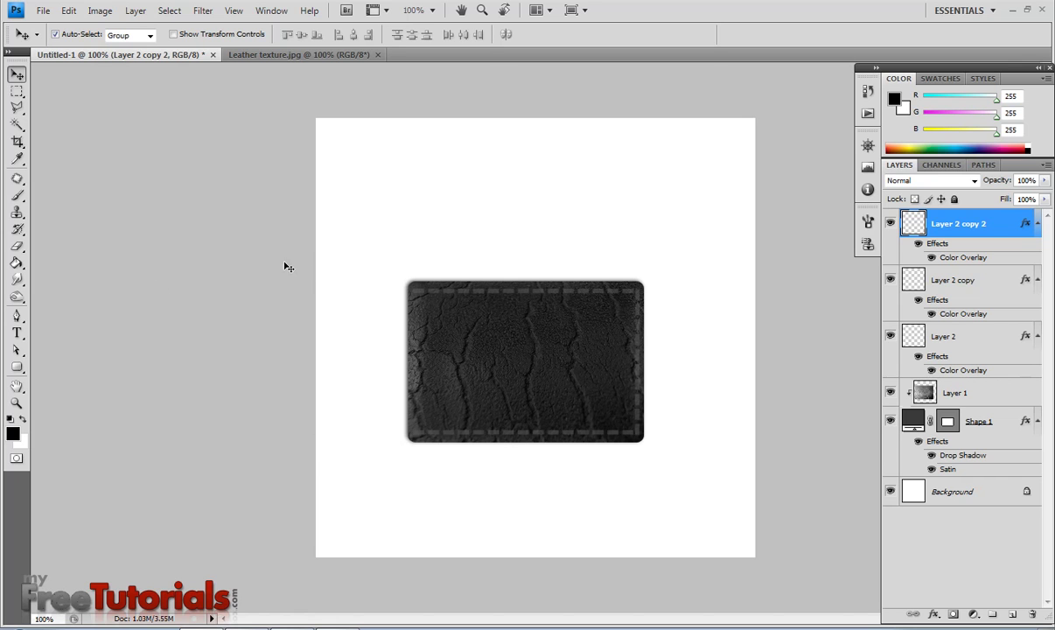
- Draw a rounded rectangle, Shape 2, at the leather patch's centre and fill it grey #6d6d6d
left_click(17, 367)
left_click(88, 379)
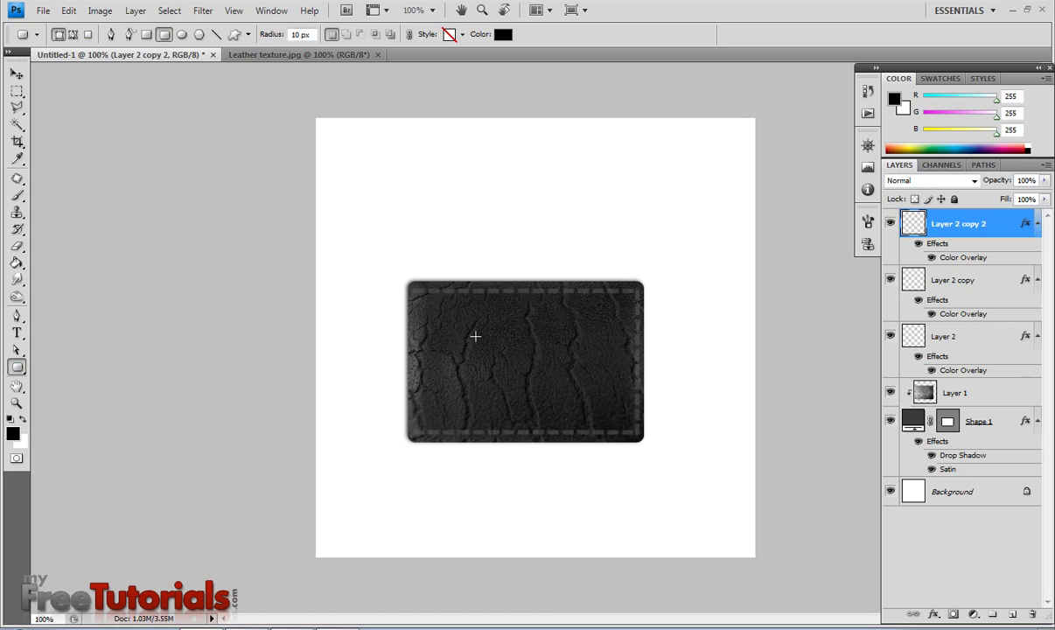
left_click_drag(475, 336, 572, 386)
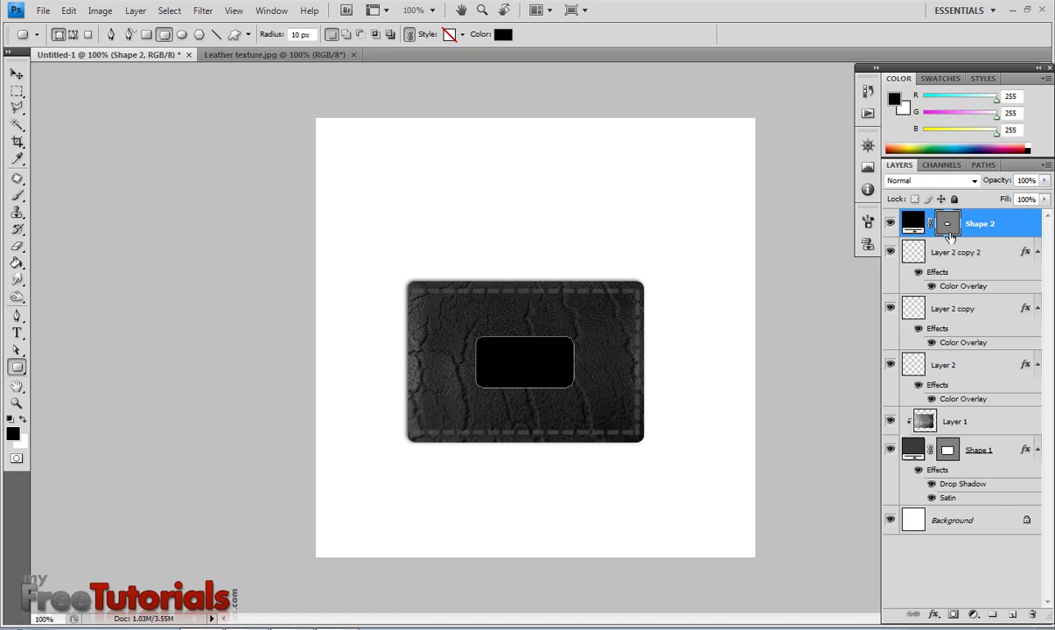
left_click(912, 225)
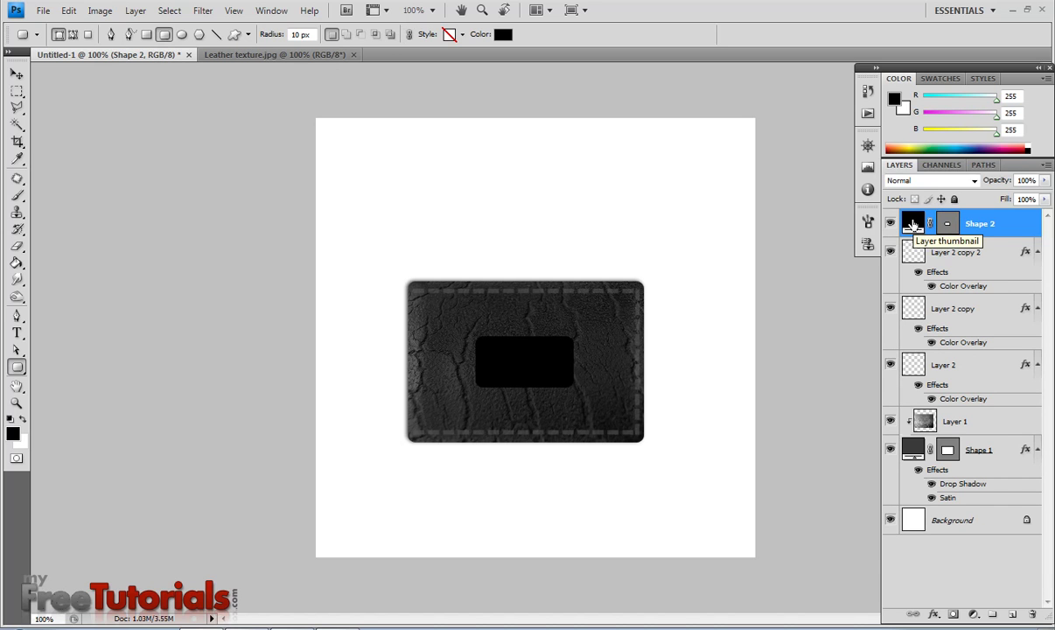
double_click(912, 224)
left_click(631, 353)
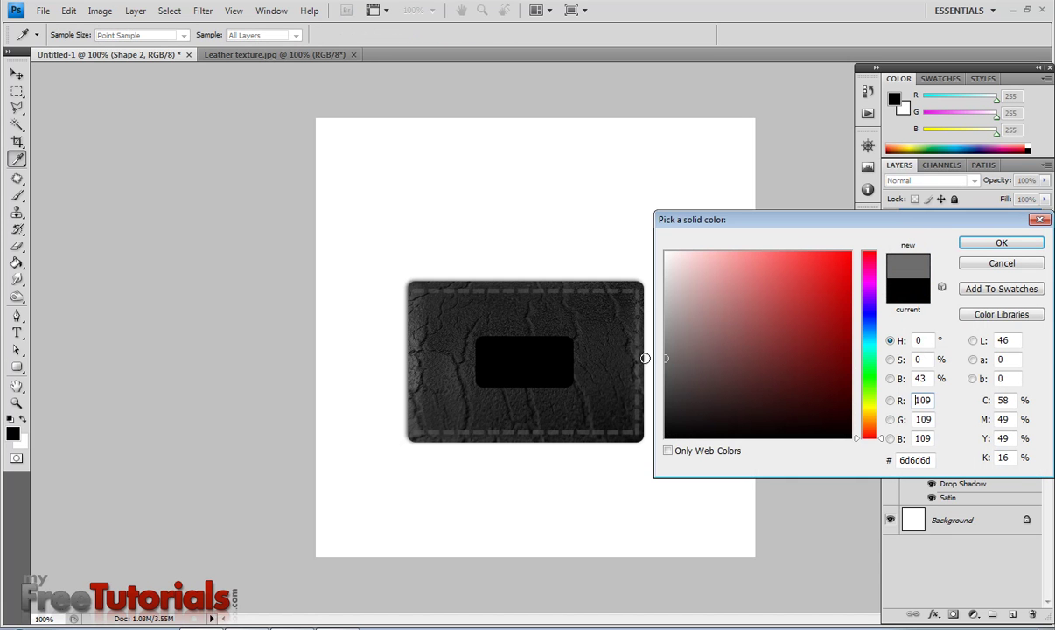
left_click(1000, 242)
- Enable an Inner Bevel layer style on the plate with 1% depth
right_click(1006, 224)
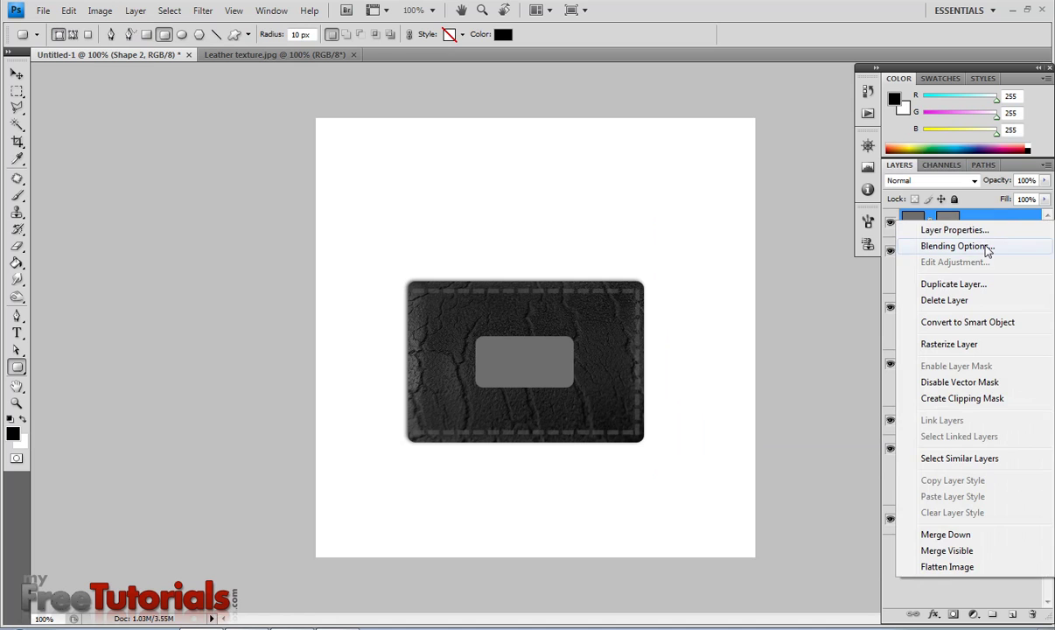
left_click(957, 245)
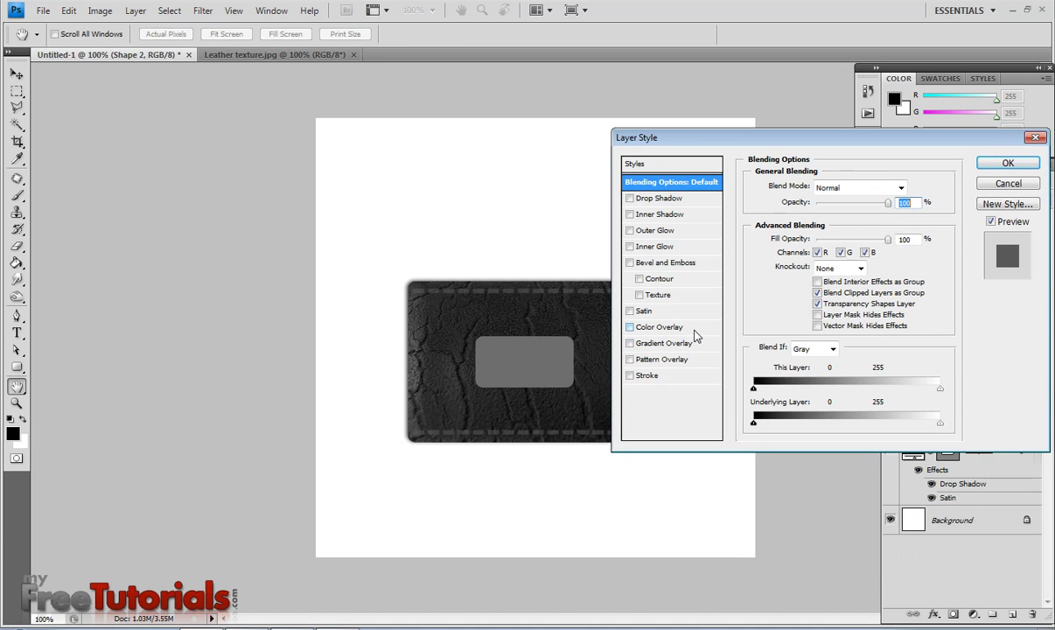
left_click(630, 262)
left_click(844, 189)
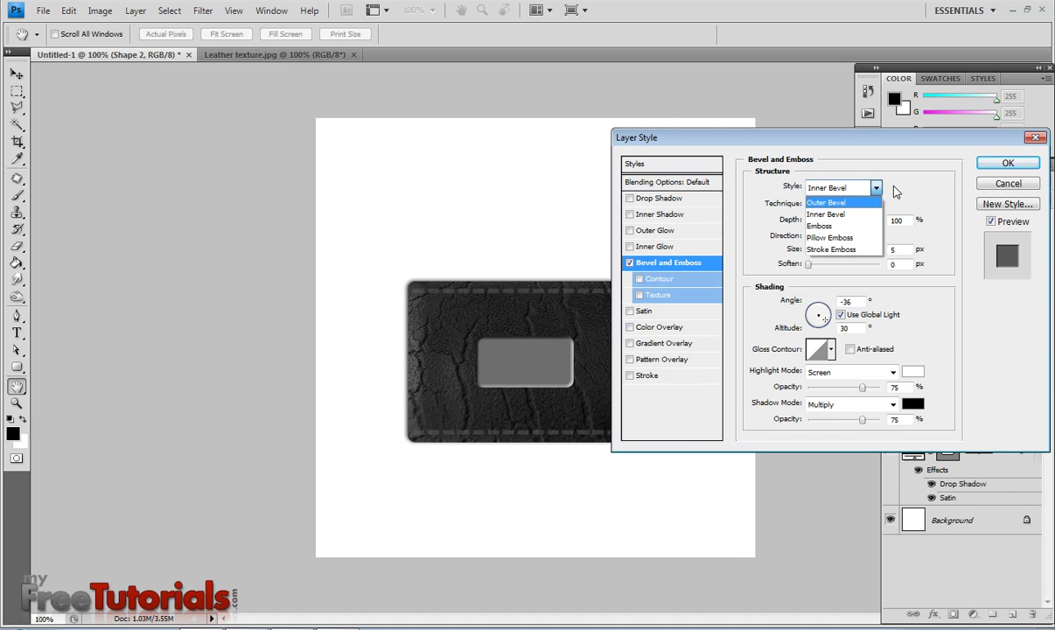
left_click(845, 186)
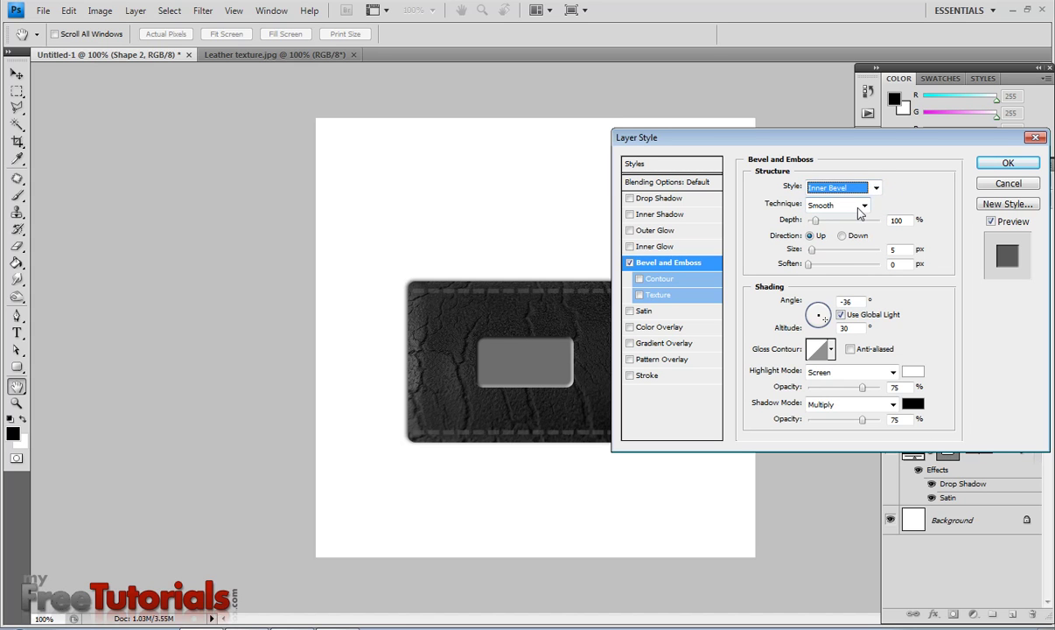
left_click(908, 220)
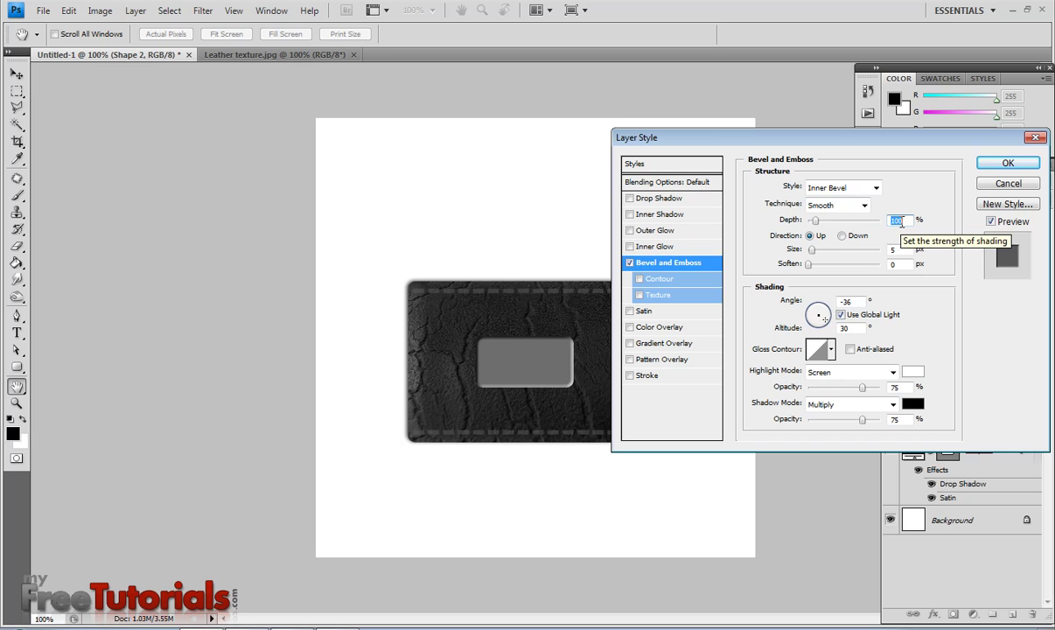
type("1")
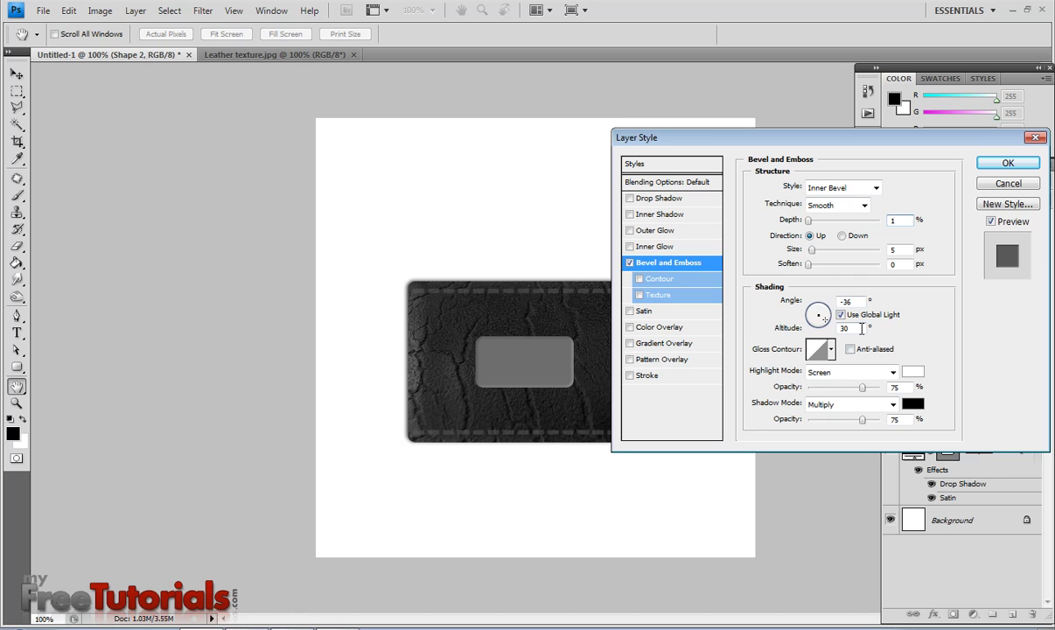
- Set the bevel's light altitude to 42° and its highlight colour to #d7d7d7
double_click(853, 329)
type("42")
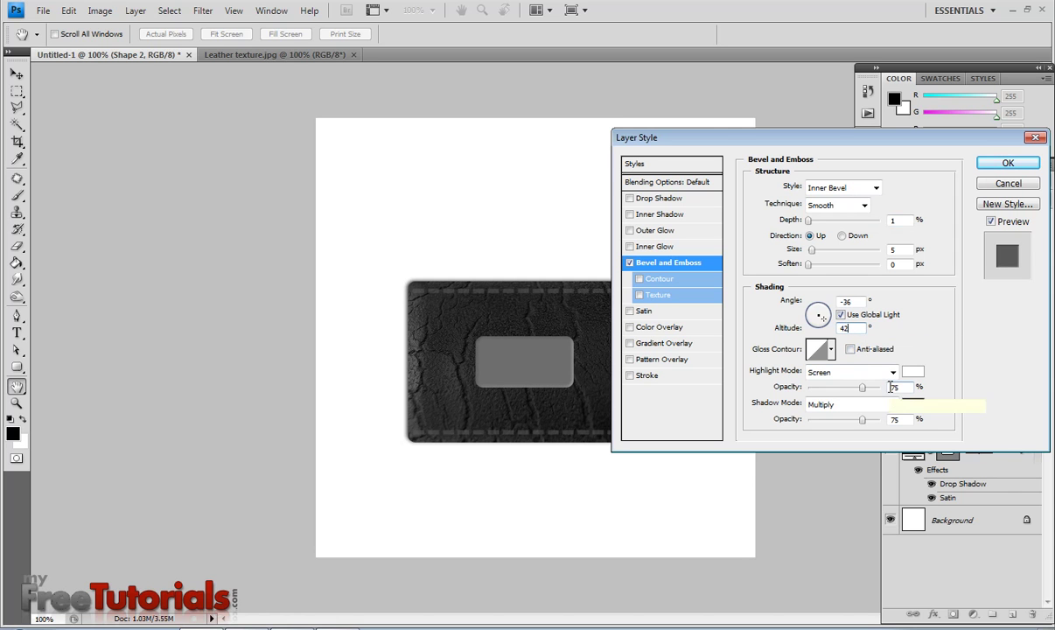
left_click(912, 372)
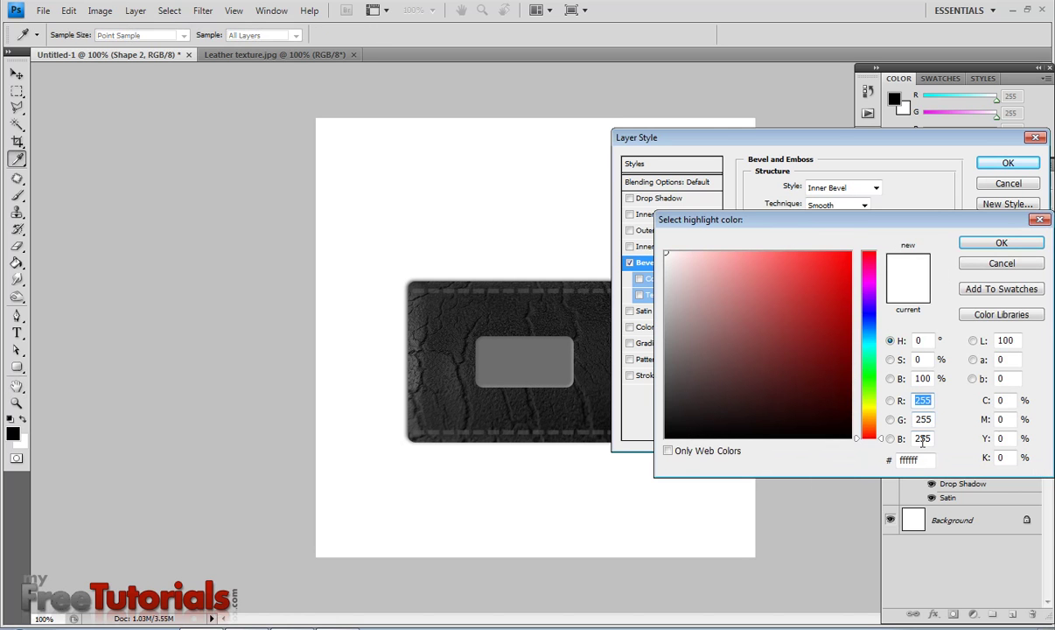
left_click(925, 459)
type("00d7d7d7")
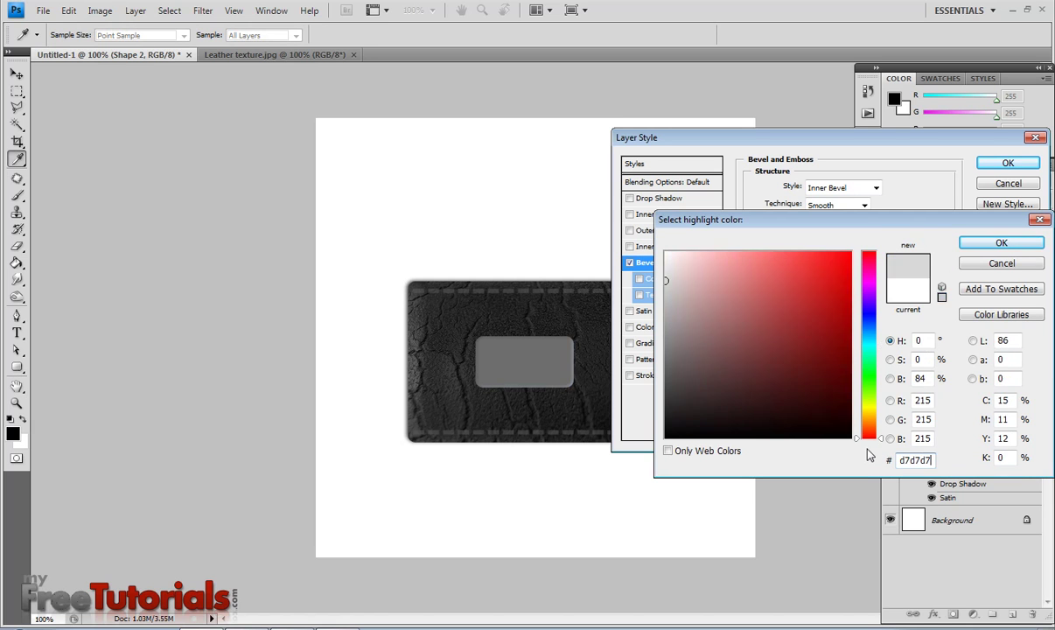
left_click(967, 245)
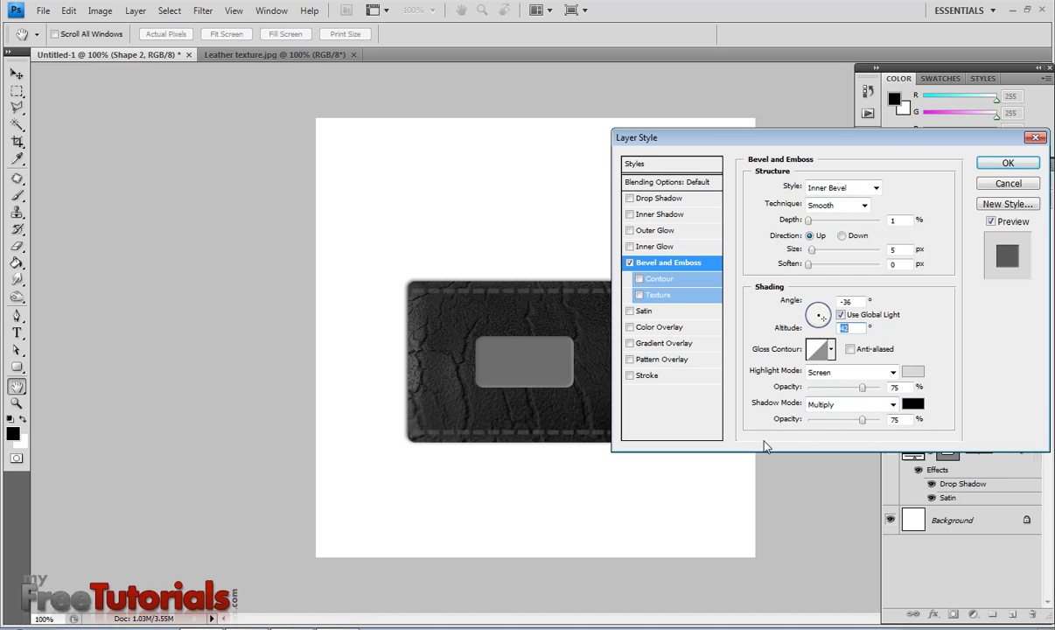
- Turn on Gradient Overlay and set the gradient's starting stop to #848484
left_click(629, 343)
left_click(664, 343)
left_click(842, 226)
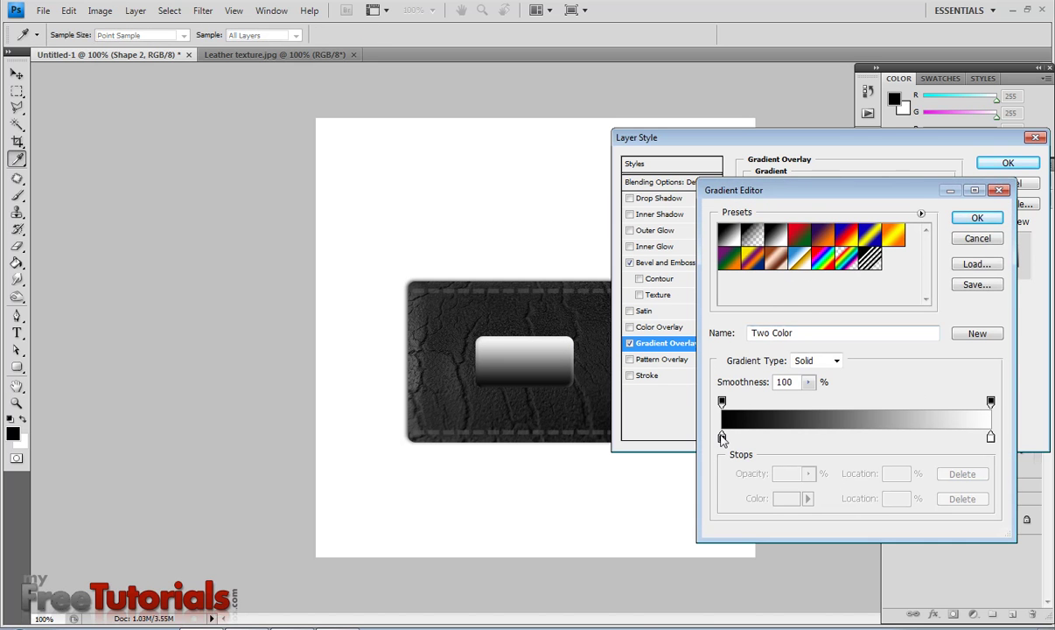
left_click(721, 435)
left_click(787, 501)
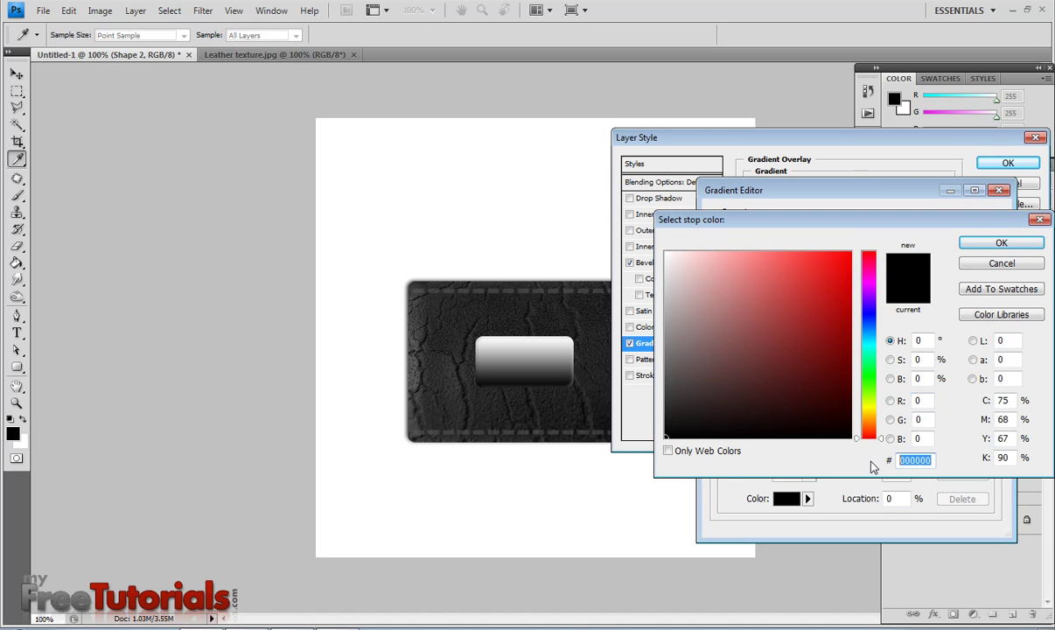
type("848484")
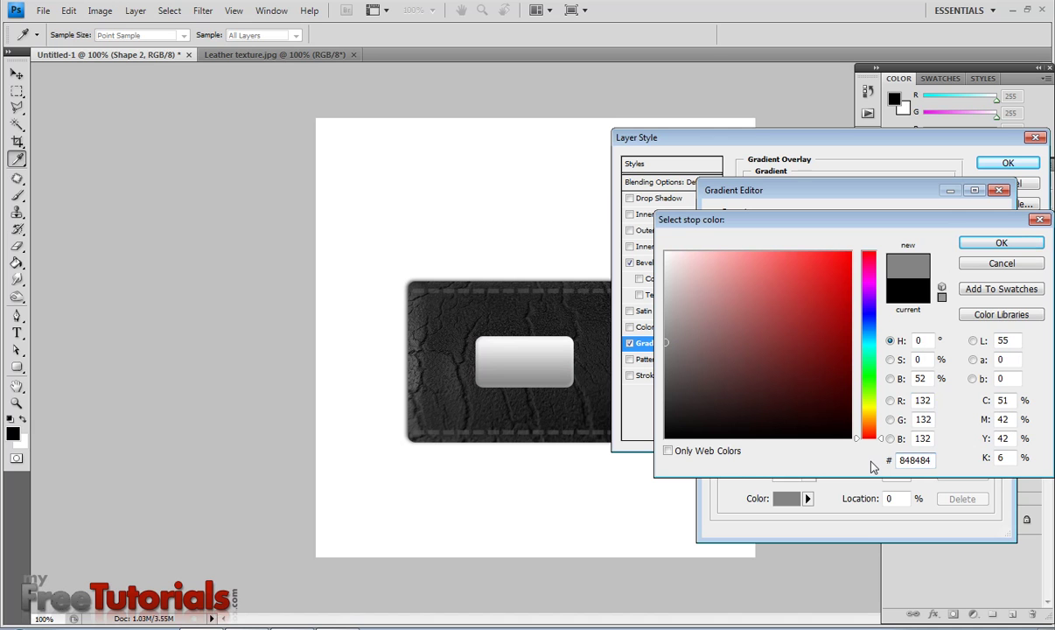
left_click(1000, 243)
- Set the gradient's ending stop to #dddddd and apply the plate's layer style
left_click(990, 438)
left_click(786, 498)
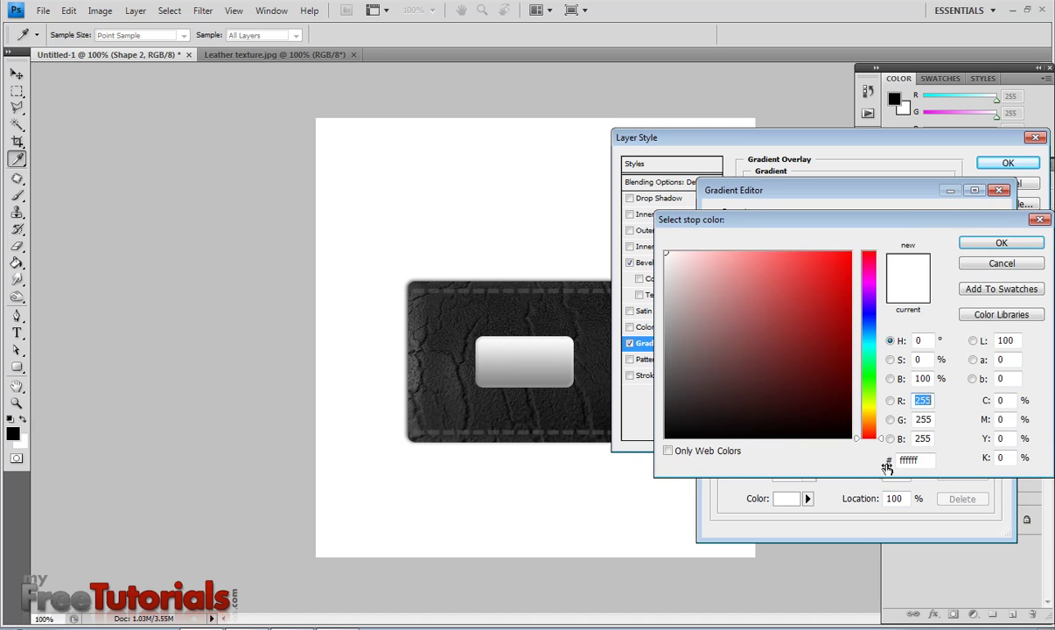
left_click(921, 461)
type("dddddd")
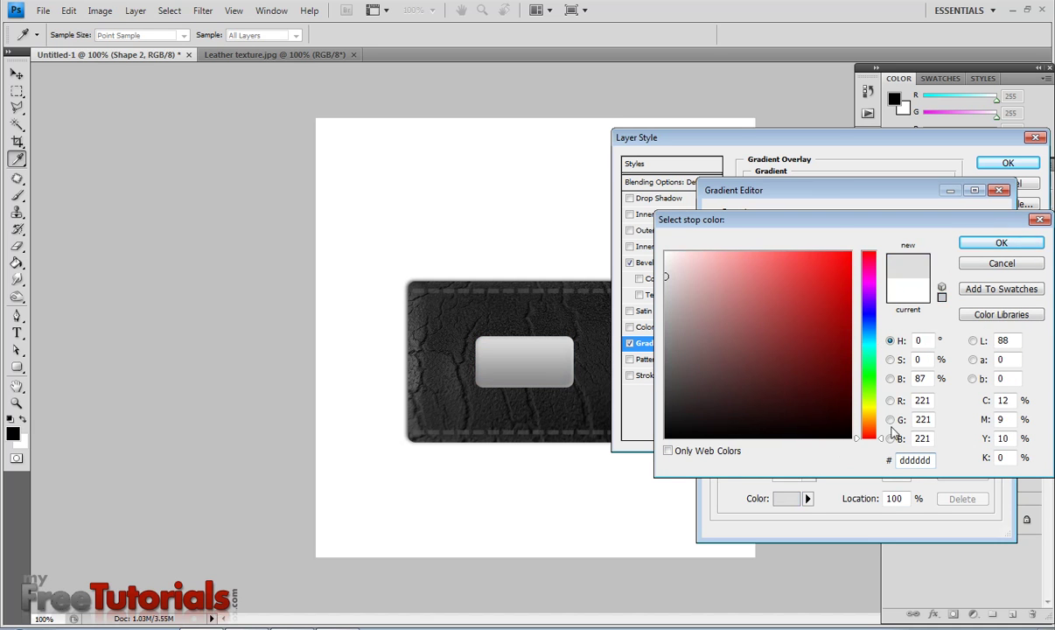
left_click(982, 243)
left_click(978, 219)
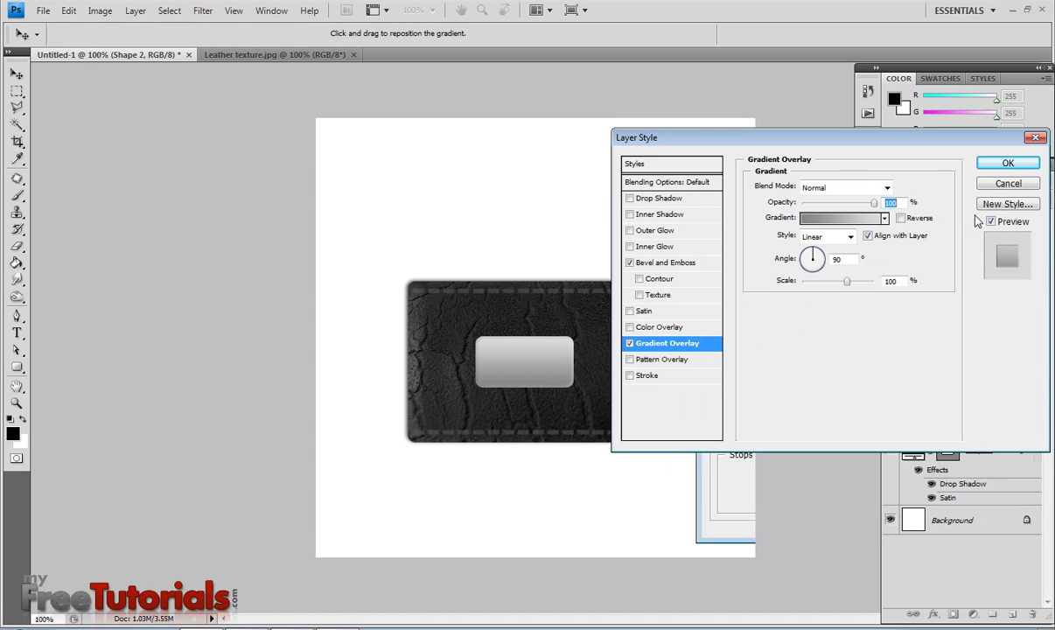
left_click(994, 166)
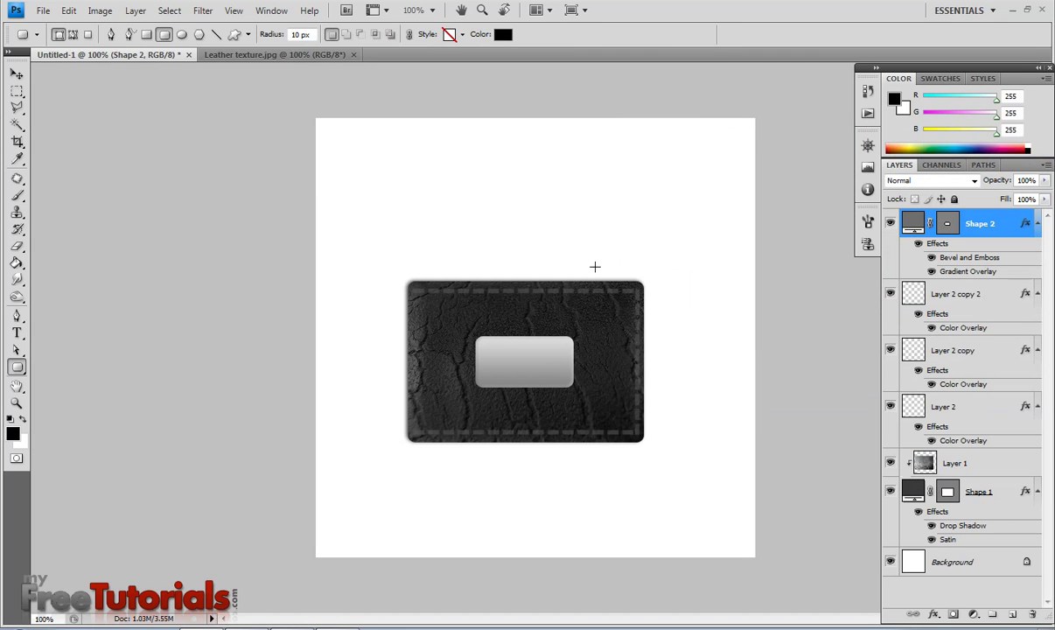
- Open hermes-logo.psd via File > Open
left_click(43, 10)
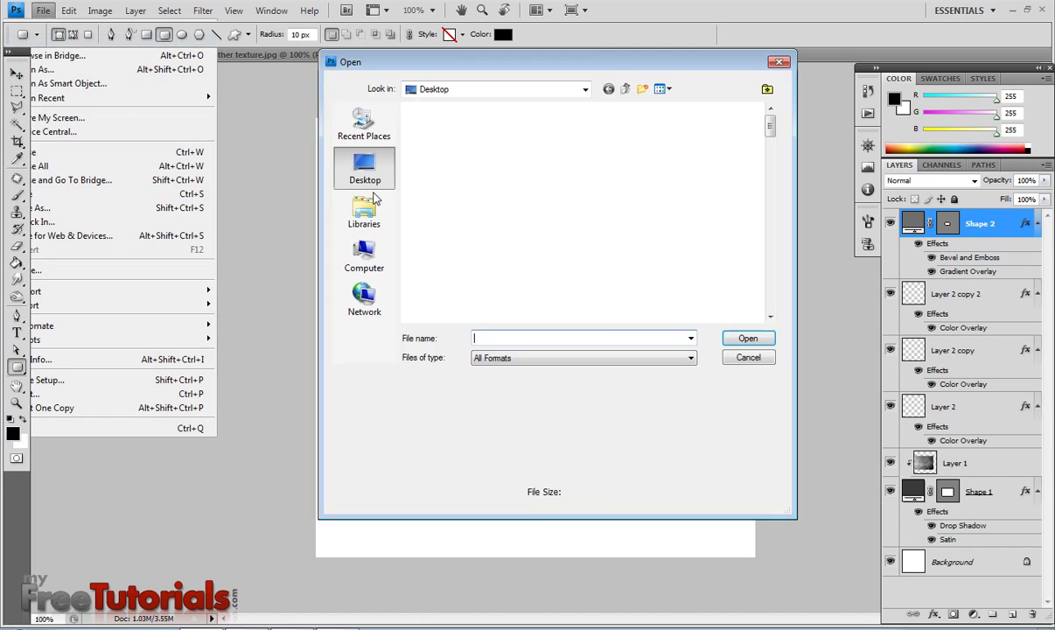
type("herme")
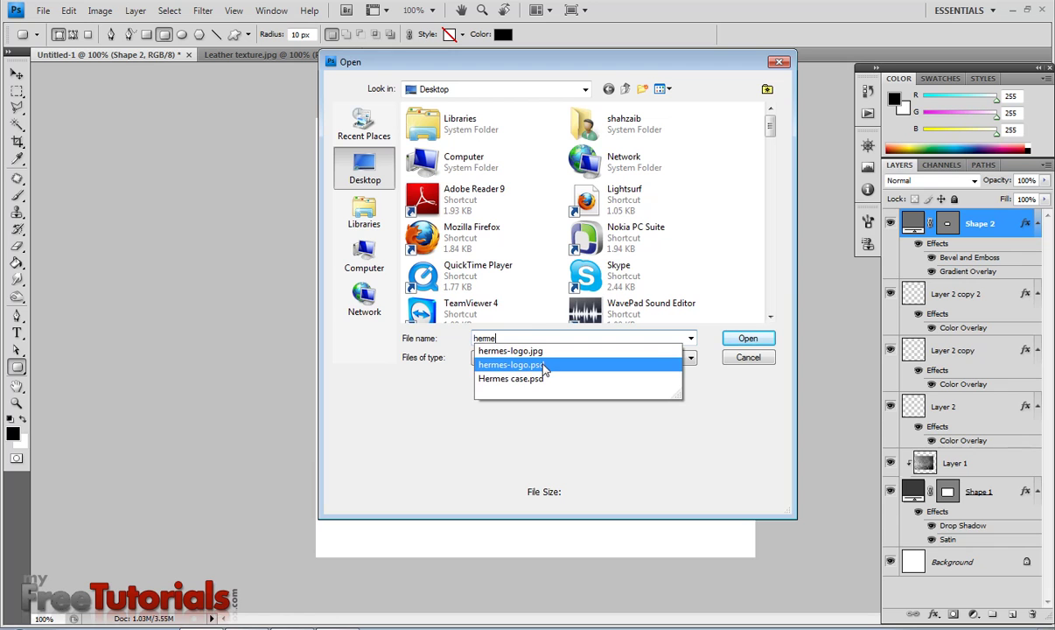
left_click(543, 364)
left_click(745, 339)
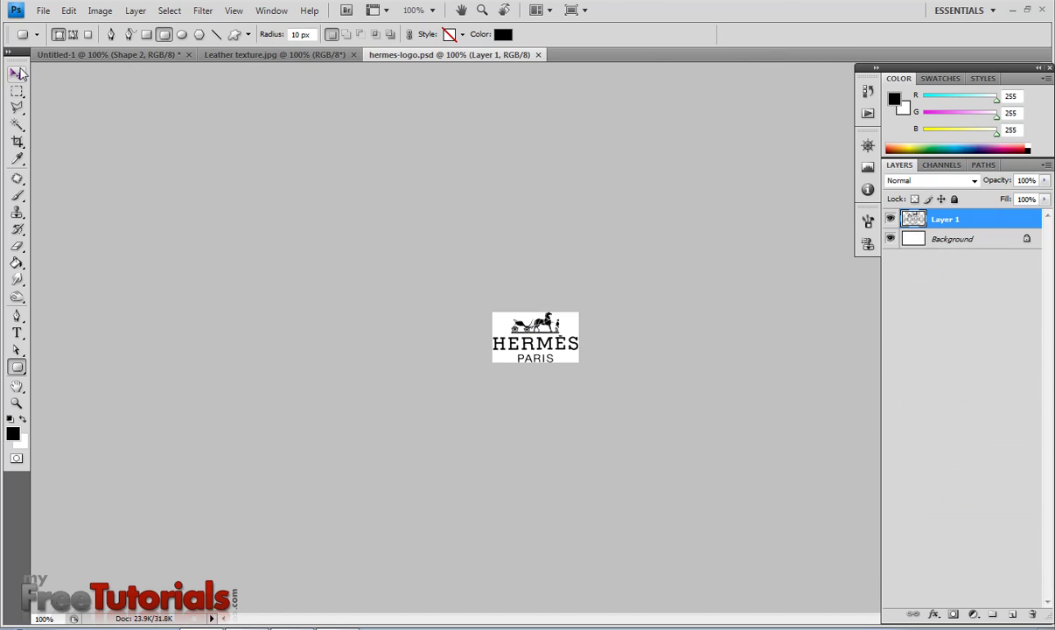
- Hide the logo's white Background layer and move Layer 1 onto the wallet's metal plate, nudged into place
left_click(18, 73)
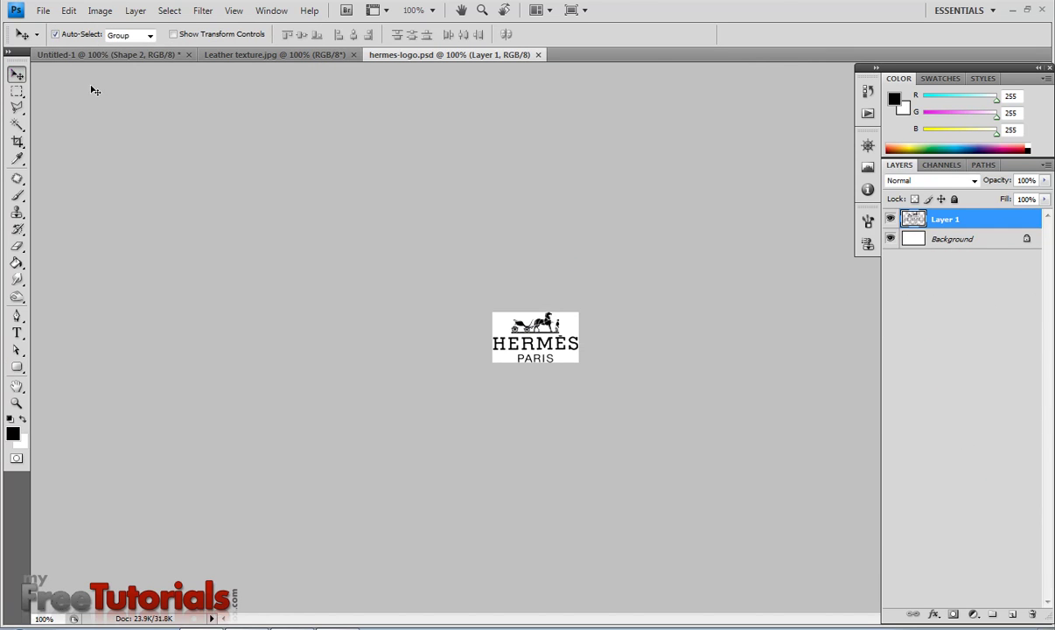
left_click(890, 238)
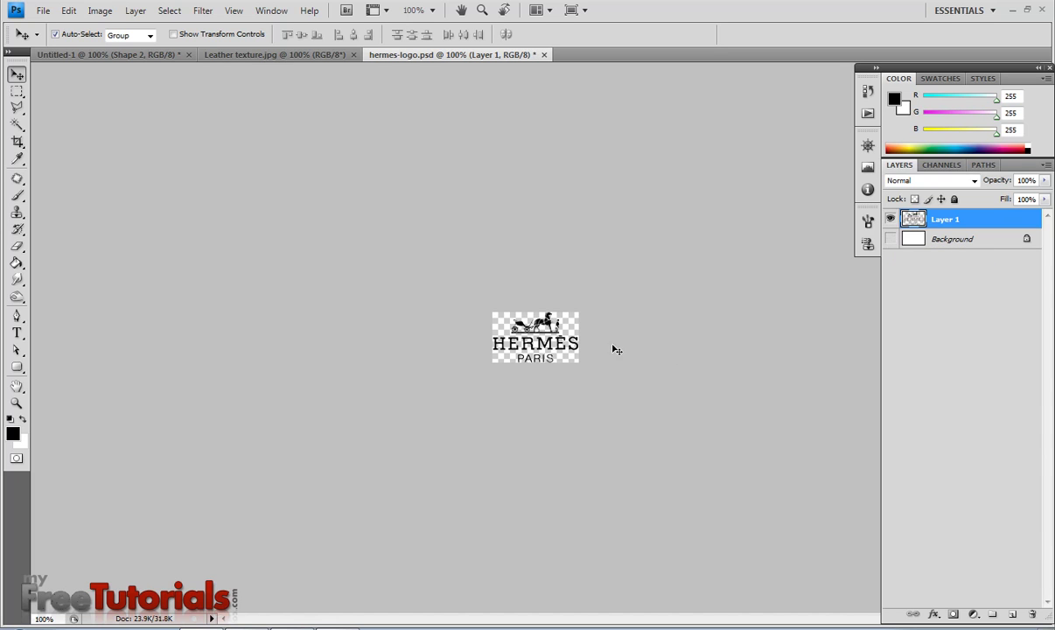
left_click_drag(549, 325, 431, 152)
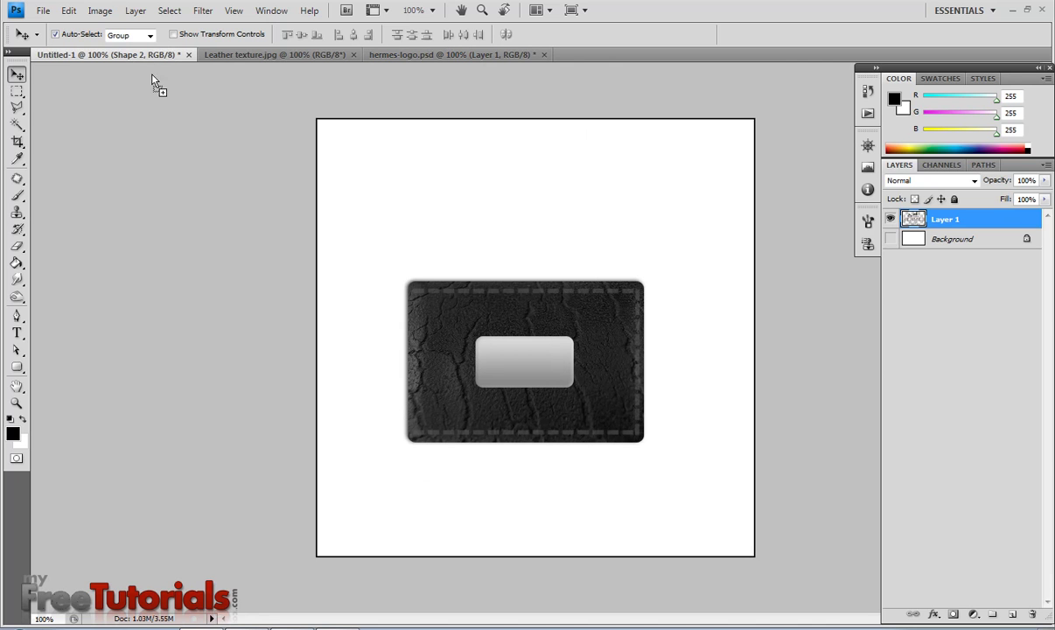
left_click_drag(133, 57, 461, 317)
left_click_drag(524, 365, 541, 348)
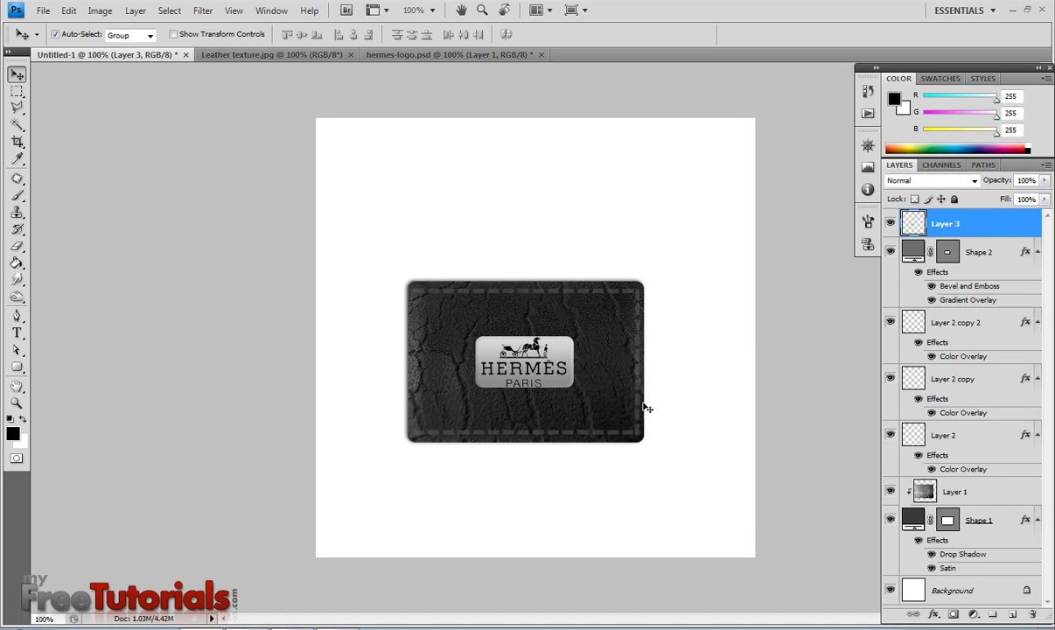
key("Up")
key("Up")
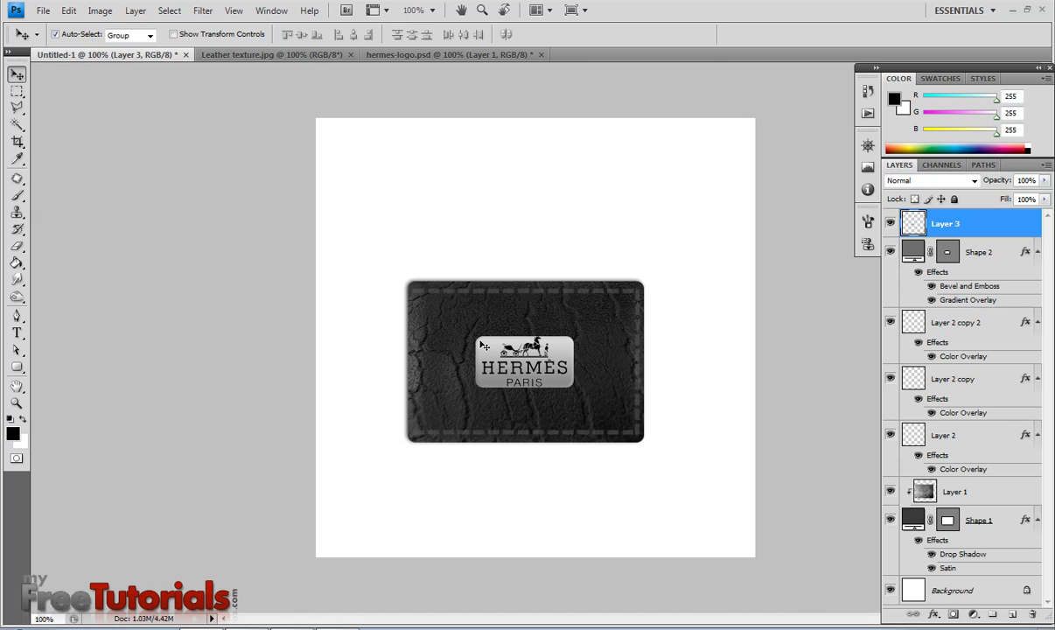
- Draw a small ellipse dot at the plate's upper-left corner and fill it #5d5d5d
left_click(568, 351)
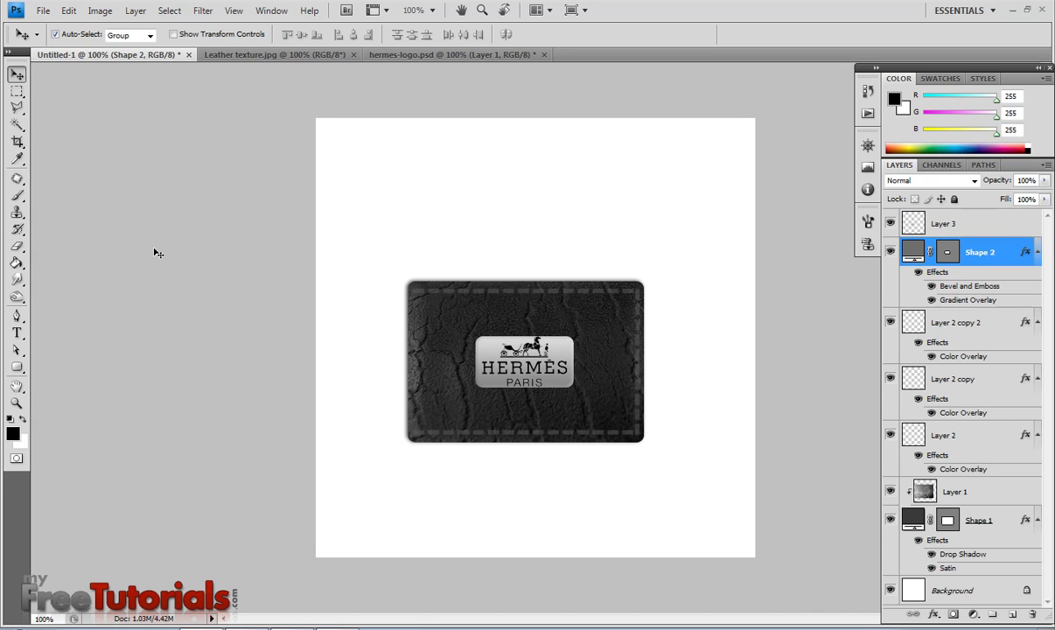
left_click_drag(16, 369, 52, 390)
left_click(54, 393)
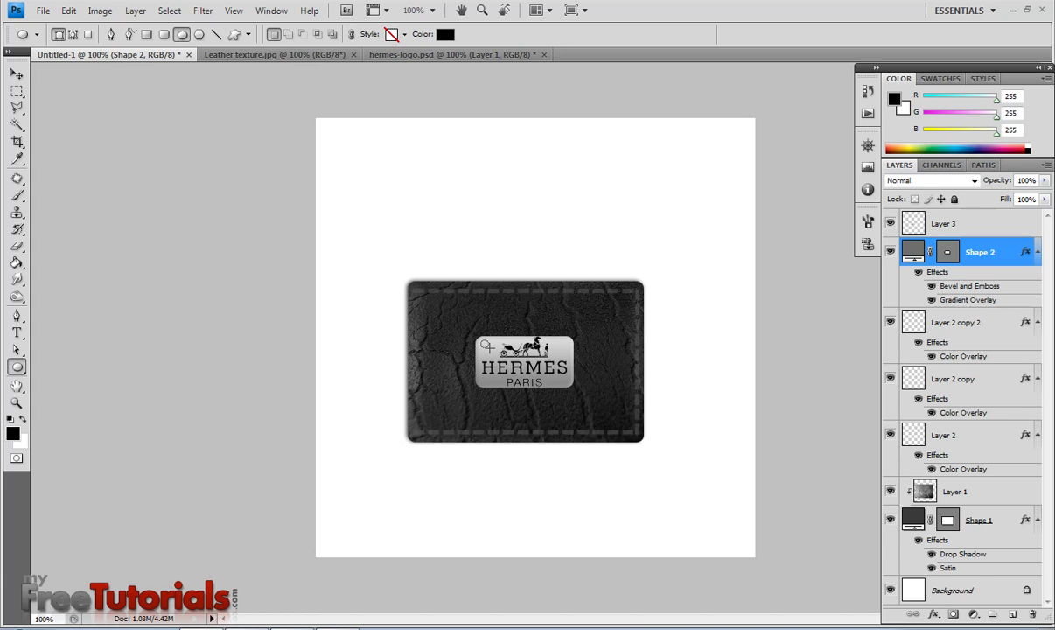
left_click_drag(482, 341, 488, 347)
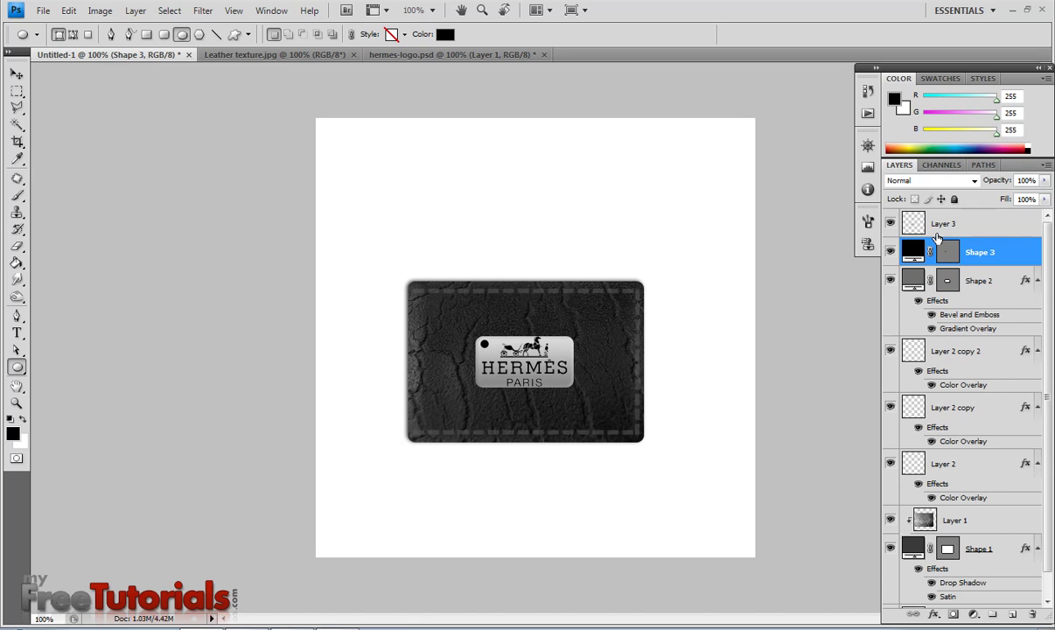
double_click(911, 254)
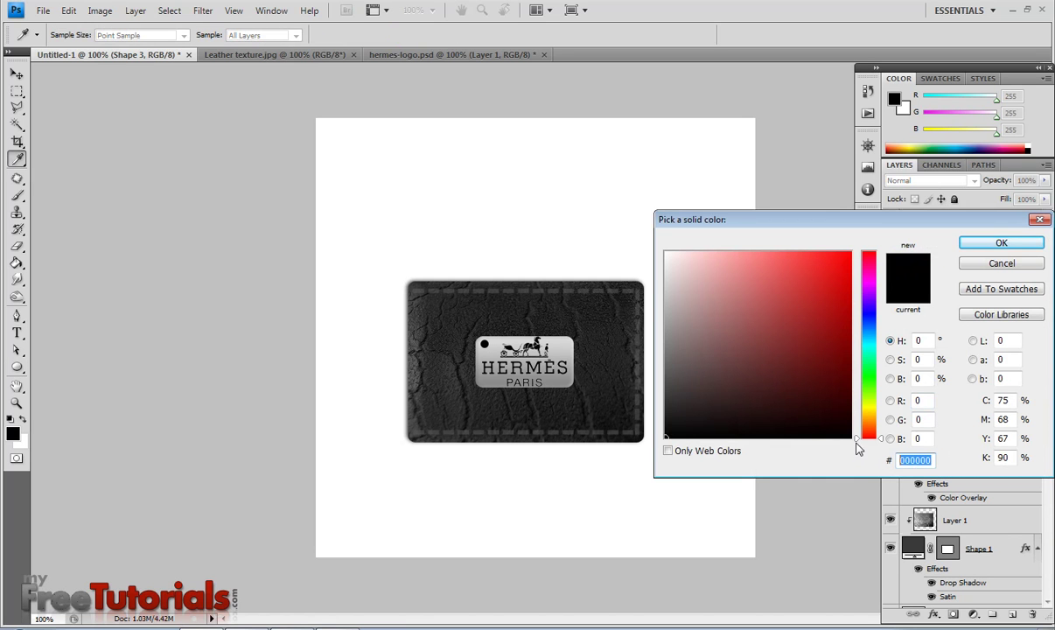
type("5d5d5d")
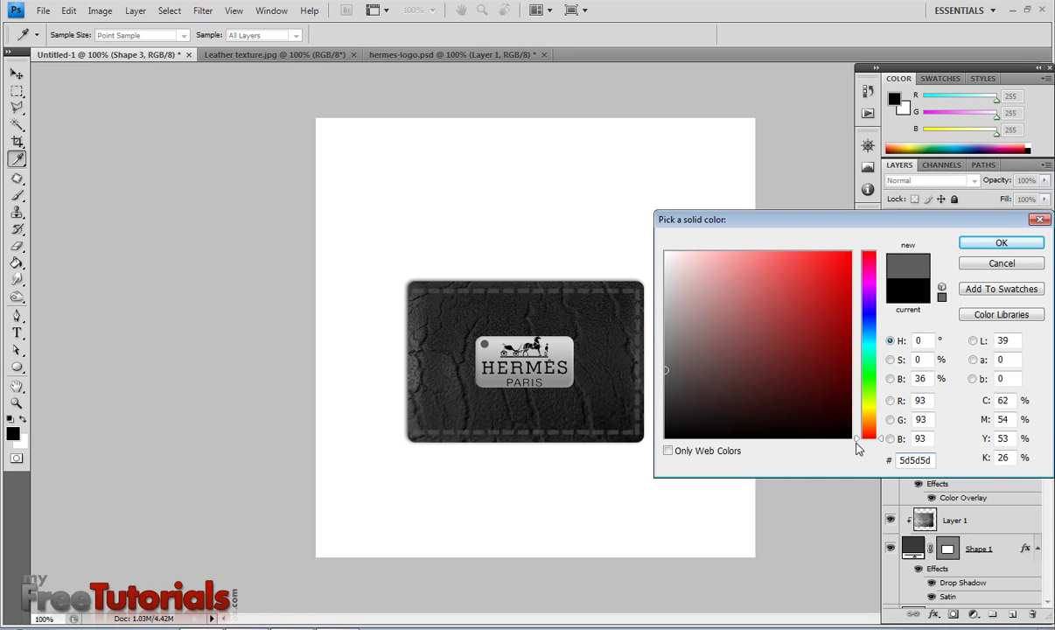
left_click(962, 243)
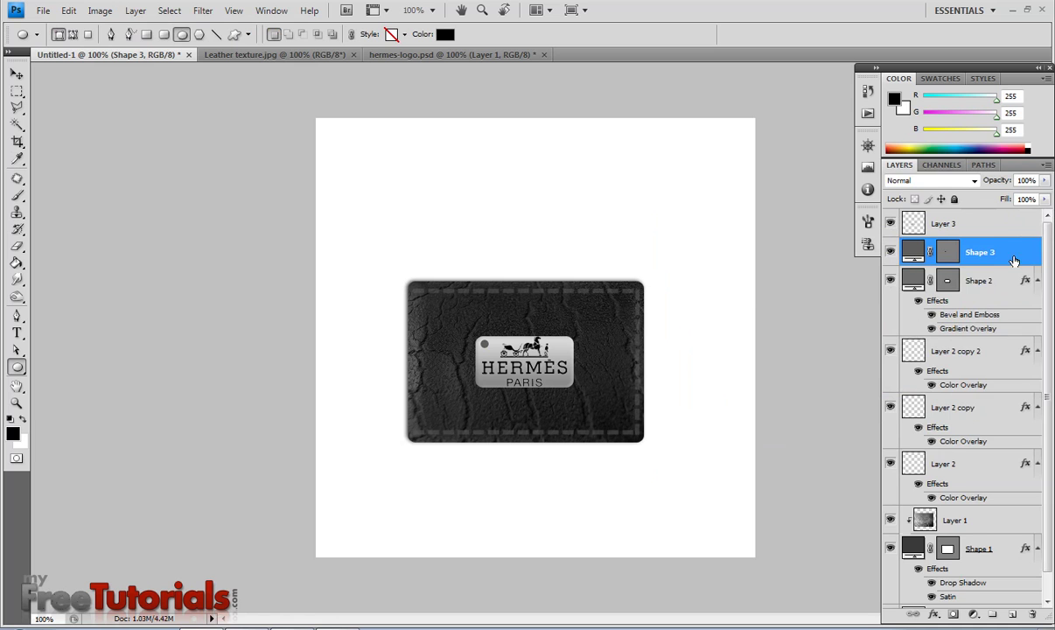
- Apply a Bevel and Emboss layer style to the Shape 3 rivet
right_click(1012, 260)
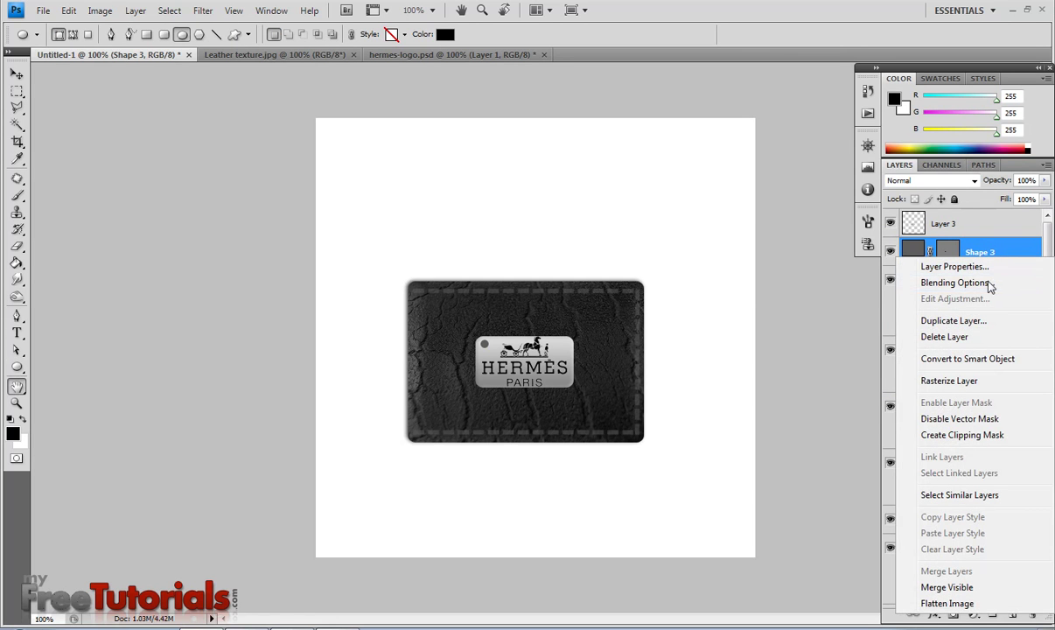
left_click(992, 283)
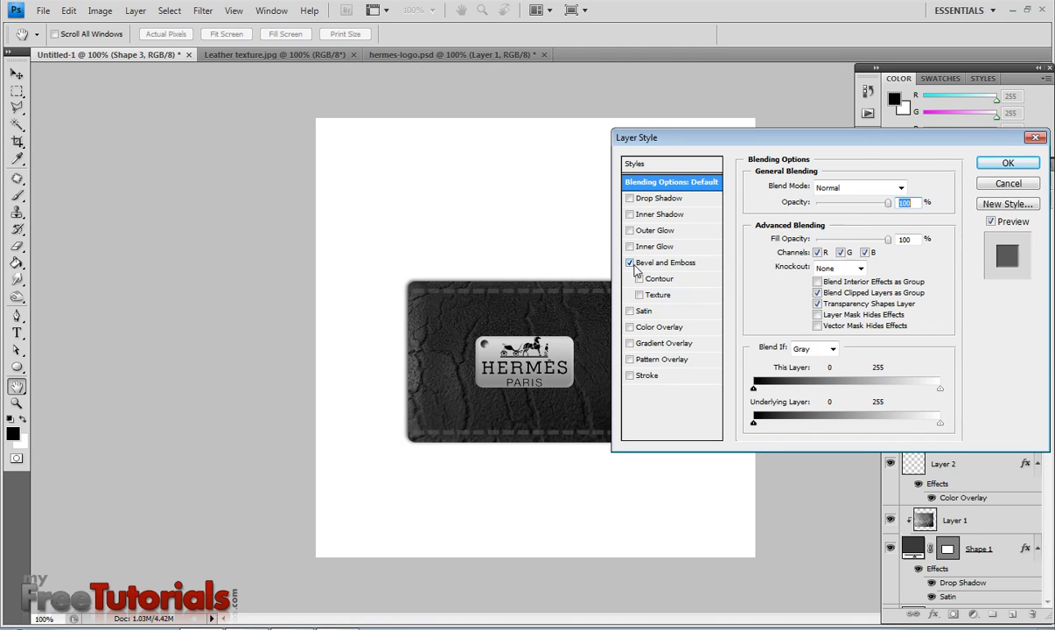
left_click(656, 264)
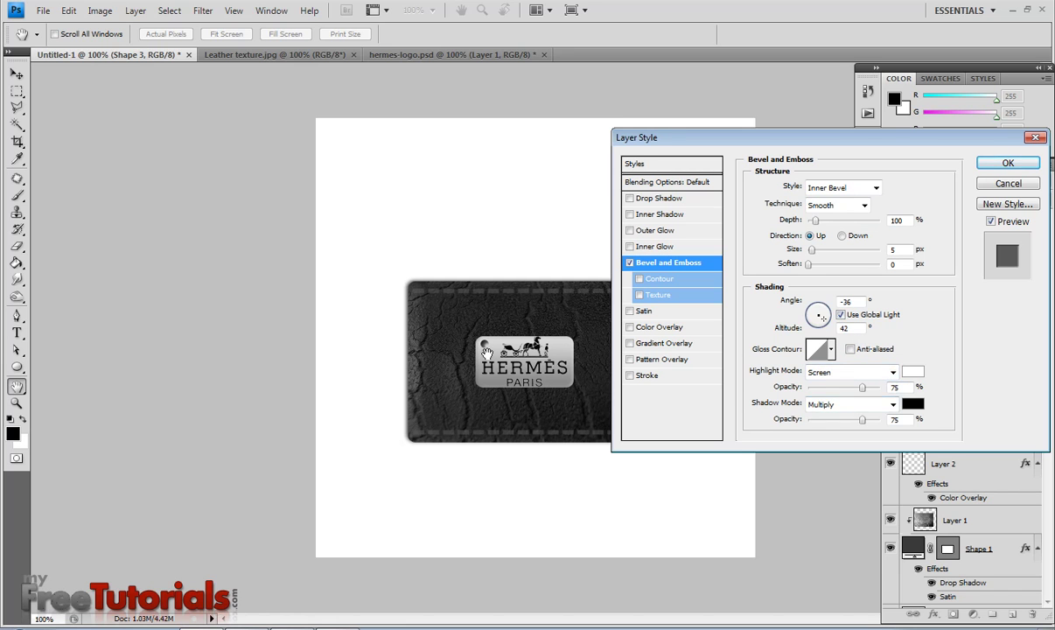
left_click(992, 168)
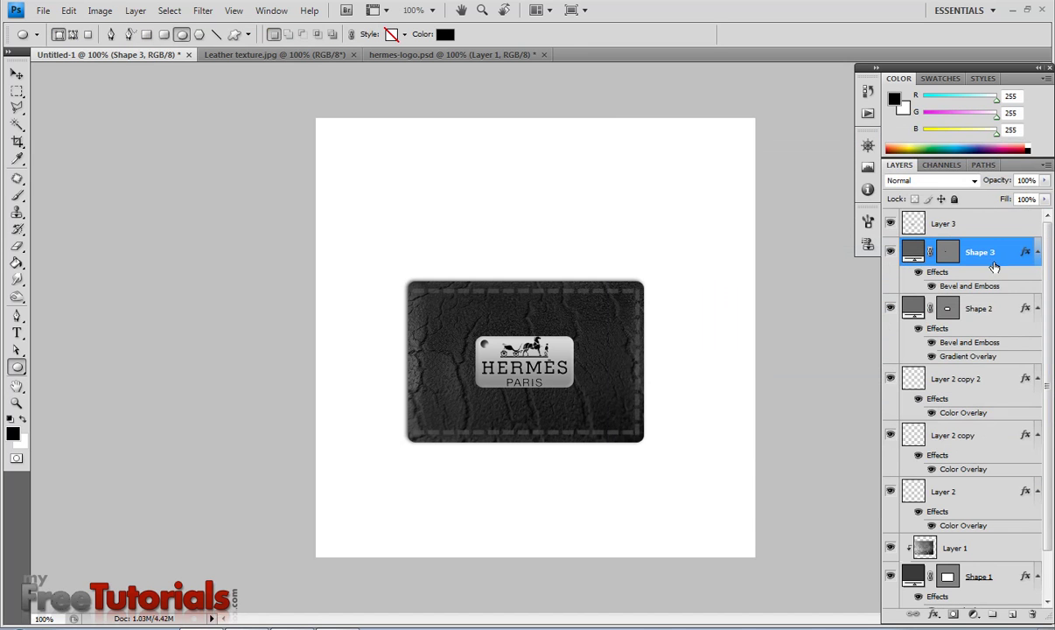
- Duplicate the rivet layer and nudge the copy down to the plate's lower-left corner
right_click(1005, 262)
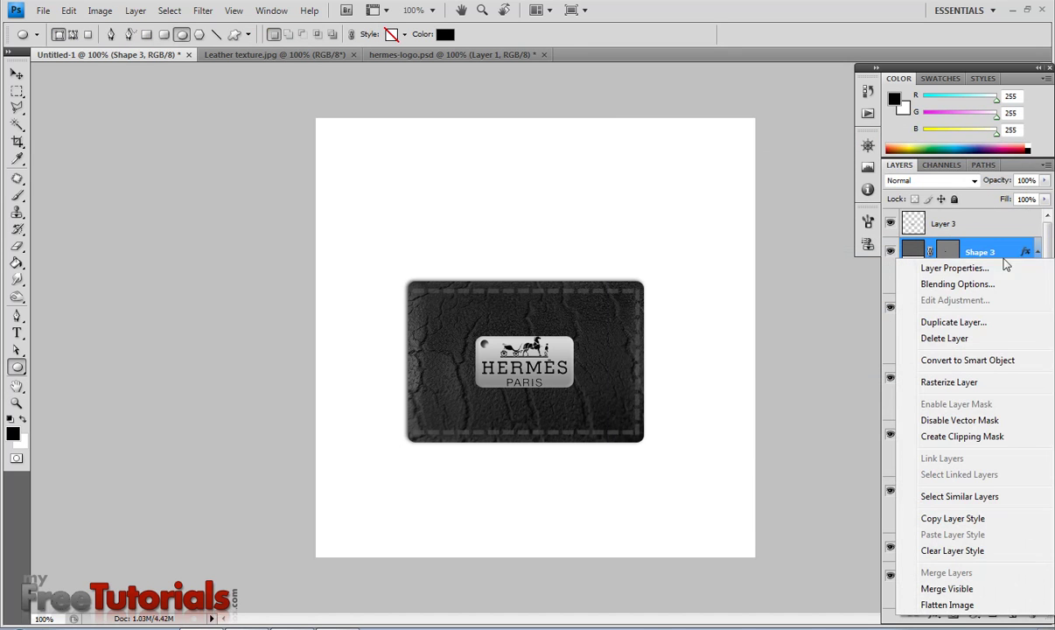
left_click(954, 322)
left_click(651, 195)
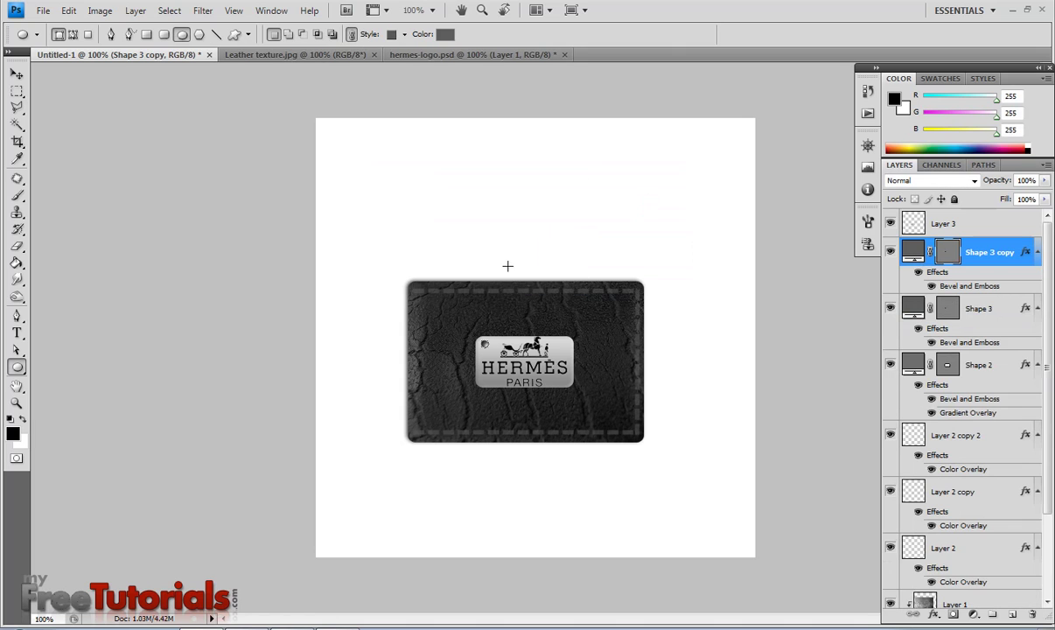
left_click(15, 76)
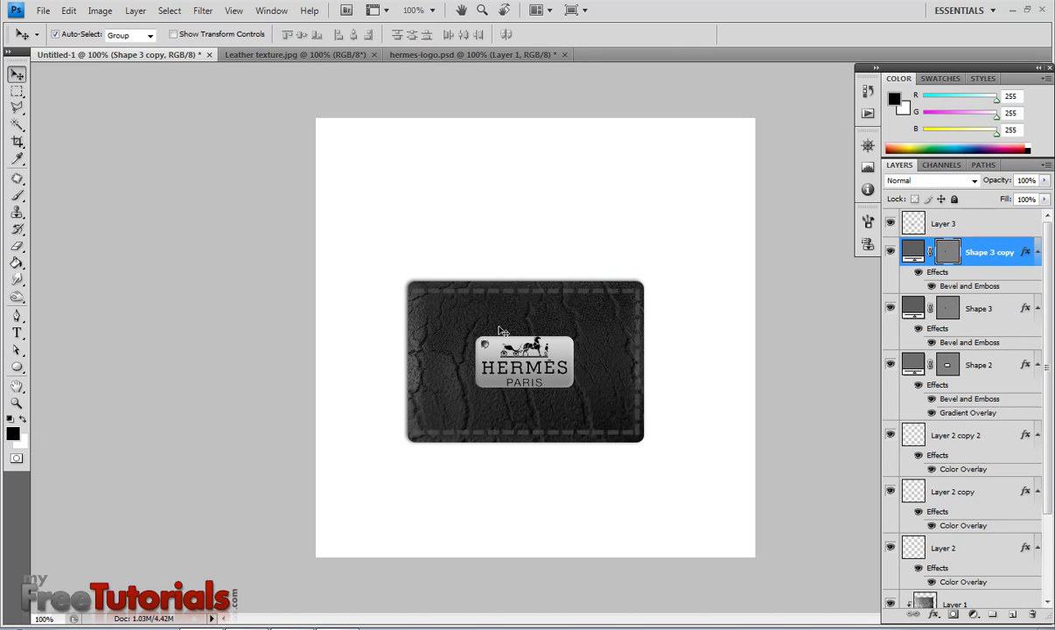
key("Down")
key("Down")
key("Down")
key("Down")
key("Down")
key("Down")
key("Down")
key("Down")
key("Down")
key("Down")
key("Down")
- Duplicate both left-side rivets and shift the copies to the plate's right corners
left_click(996, 313, "shift")
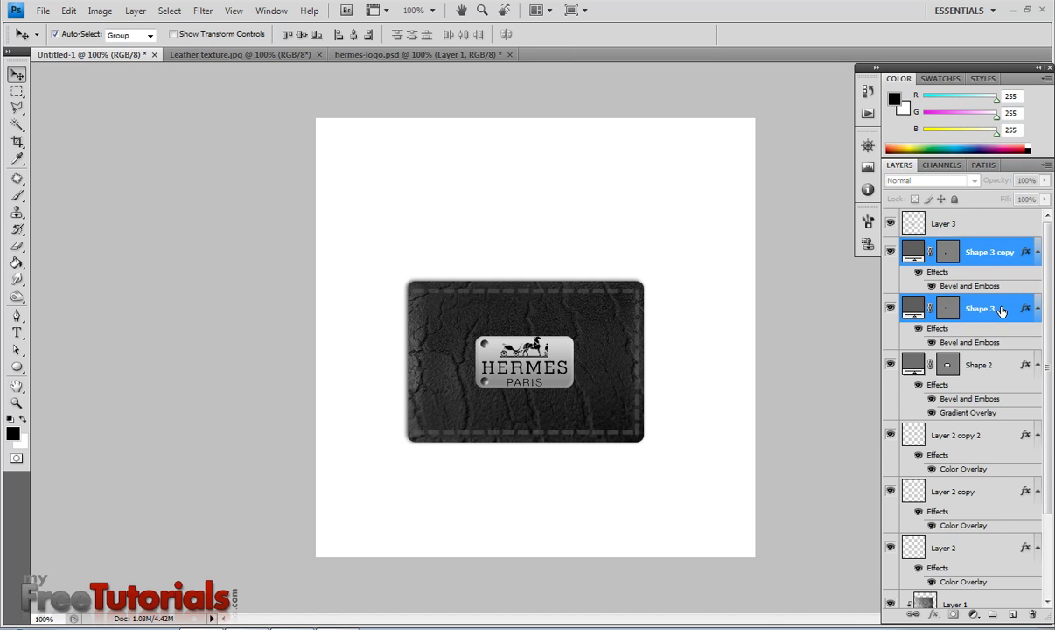
right_click(997, 310)
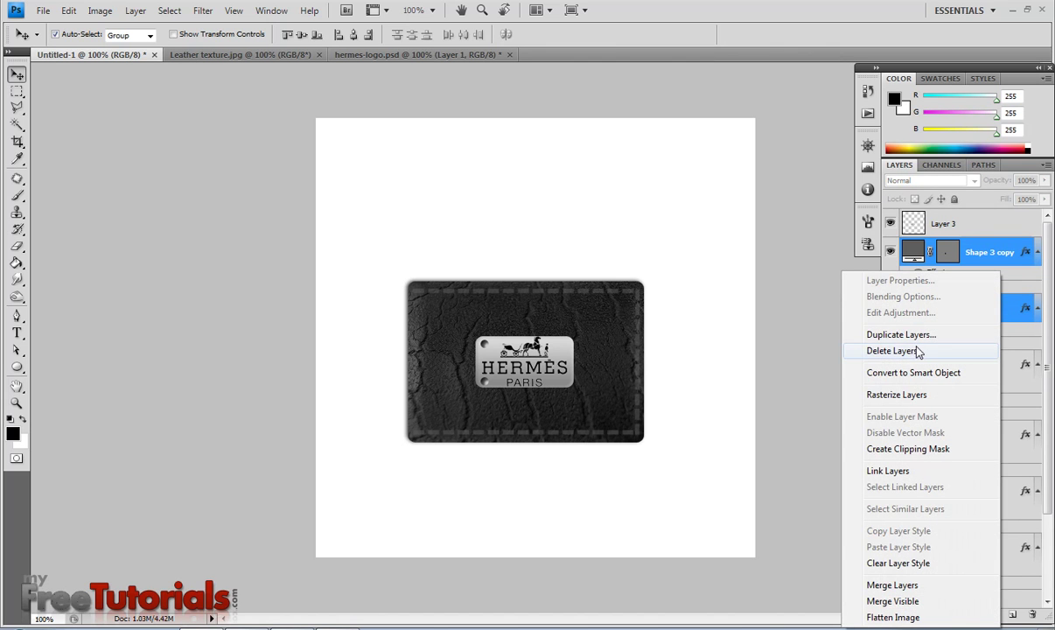
left_click(879, 334)
left_click(656, 201)
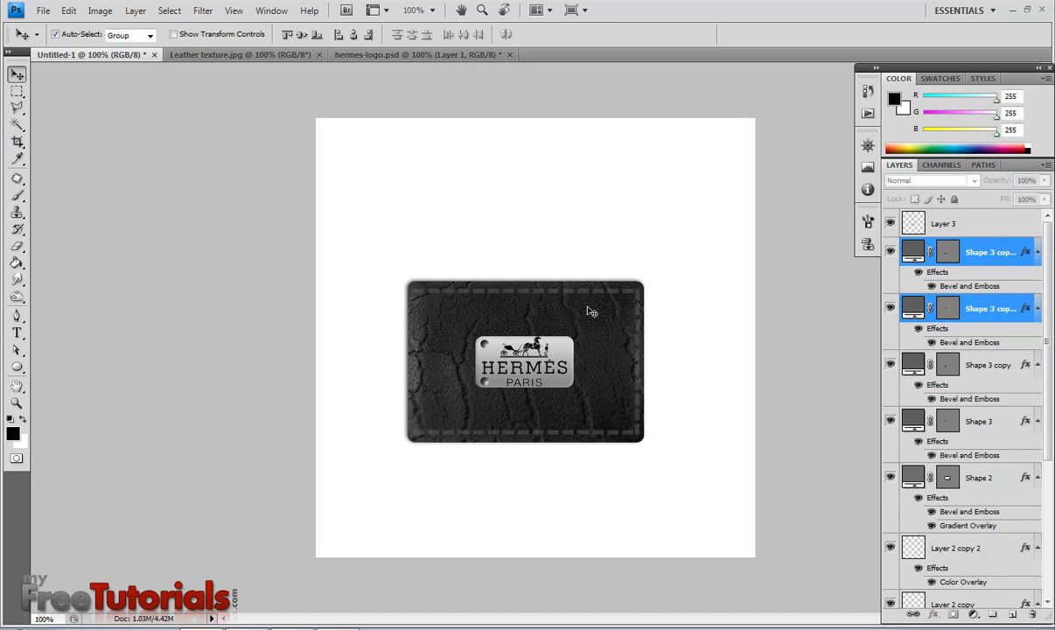
key("shift+Right")
key("shift+Right")
key("shift+Right")
key("shift+Right")
key("shift+Right")
key("shift+Right")
key("shift+Right")
key("shift+Right")
key("shift+Right")
- Add a new empty layer above Layer 3 for the shadow
scroll(987, 205, "down", 2)
scroll(1046, 223, "up", 2)
left_click(962, 224)
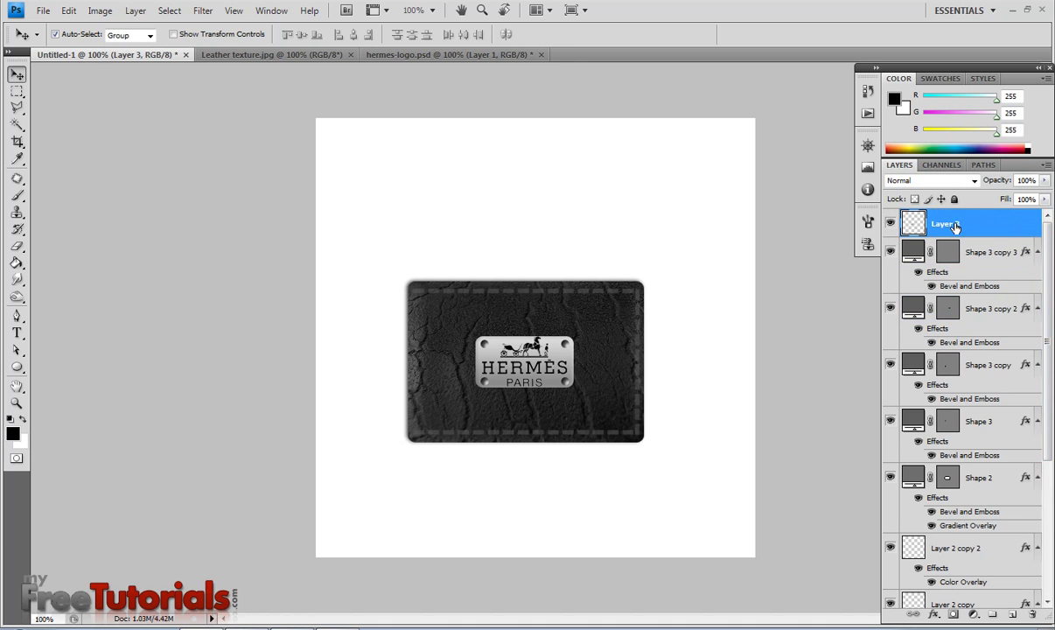
left_click(1011, 615)
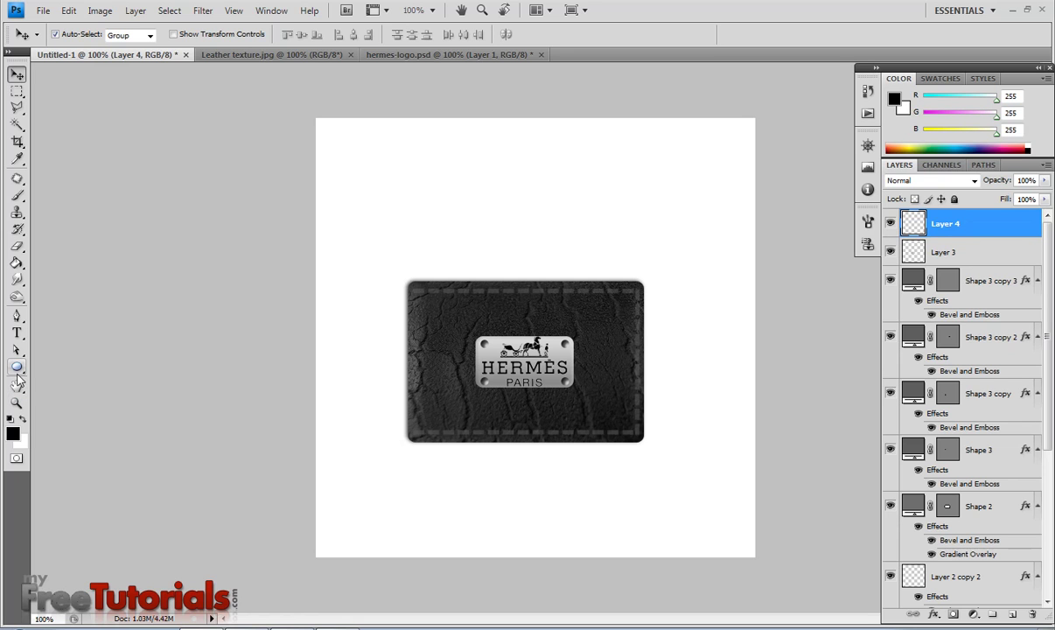
- Paint two soft black dabs above the wallet with a 300 px round brush
left_click(19, 196)
left_click(99, 35)
scroll(651, 304, "up", 2)
scroll(651, 303, "up", 2)
scroll(874, 310, "up", 3)
scroll(835, 158, "up", 3)
double_click(371, 207)
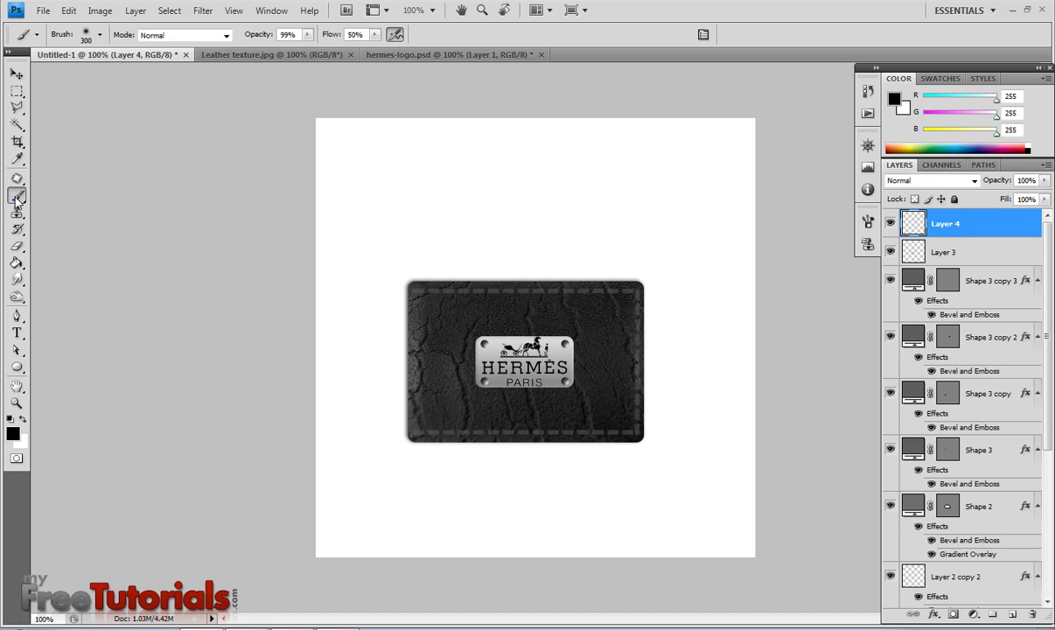
left_click(523, 297)
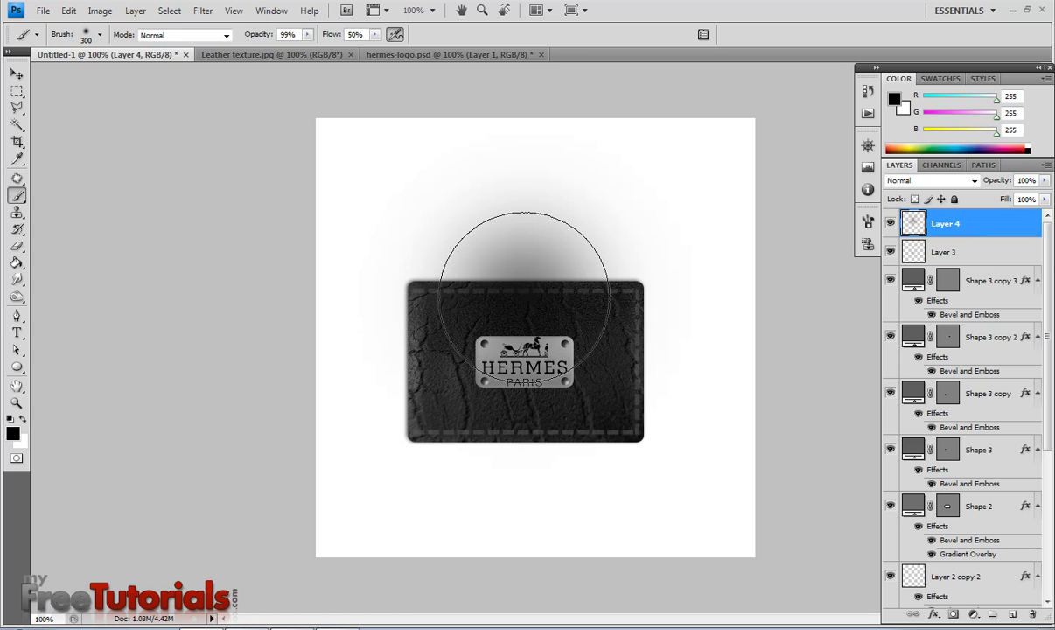
left_click(523, 295)
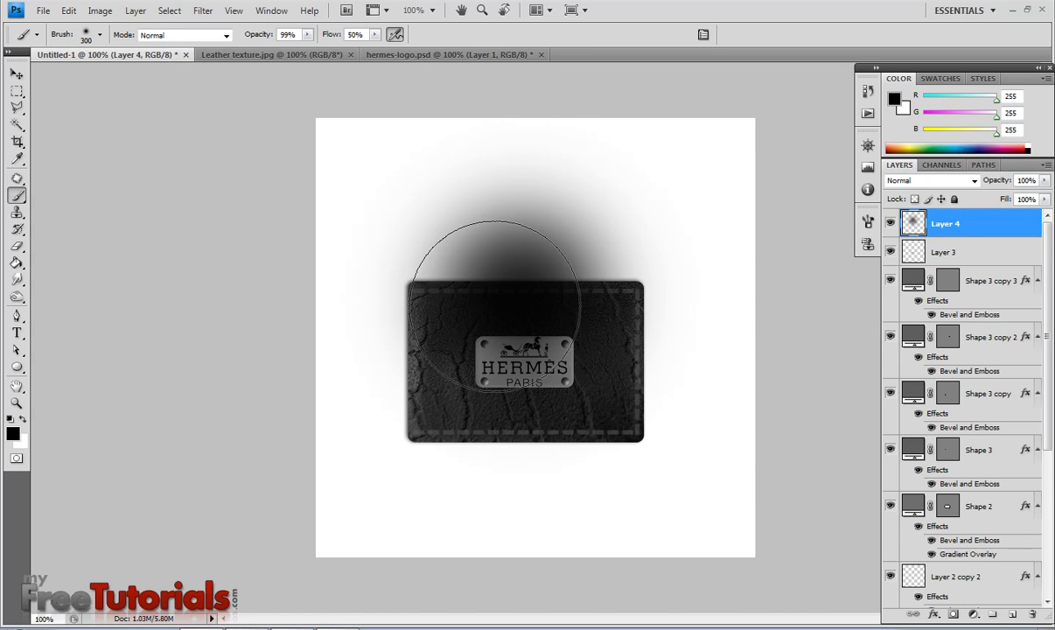
- Free Transform the black blur into a flat shadow just below the wallet's bottom edge
key("ctrl+t")
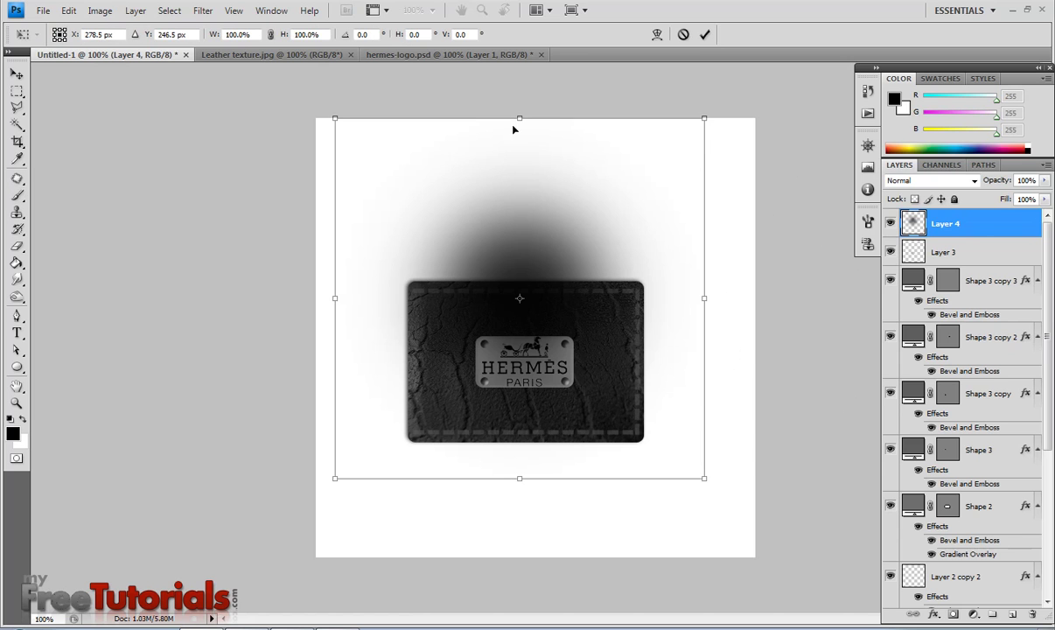
left_click_drag(521, 118, 487, 432)
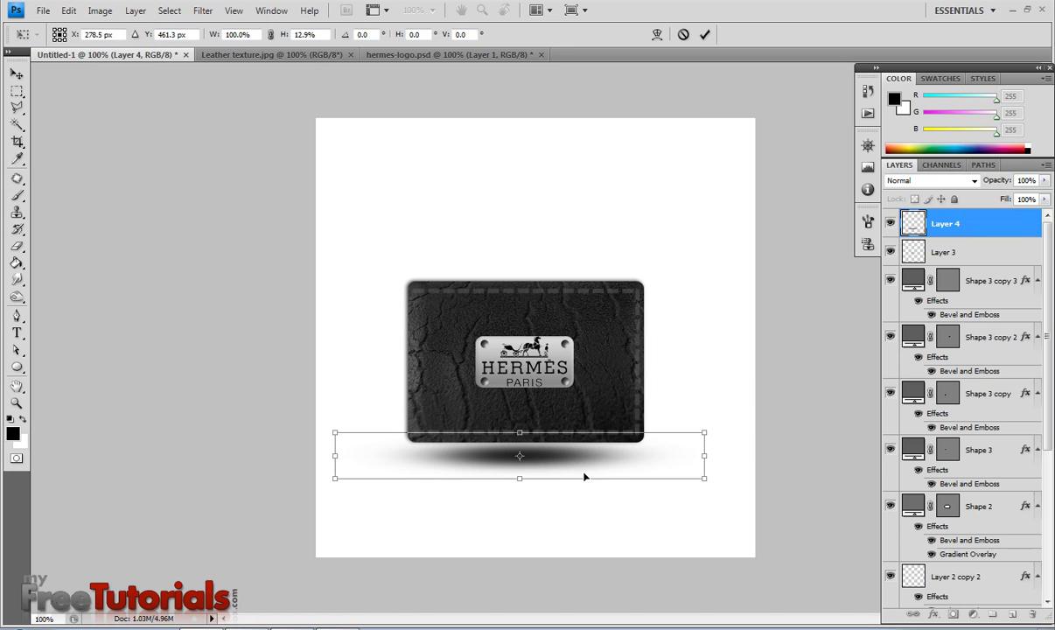
left_click_drag(583, 469, 584, 466)
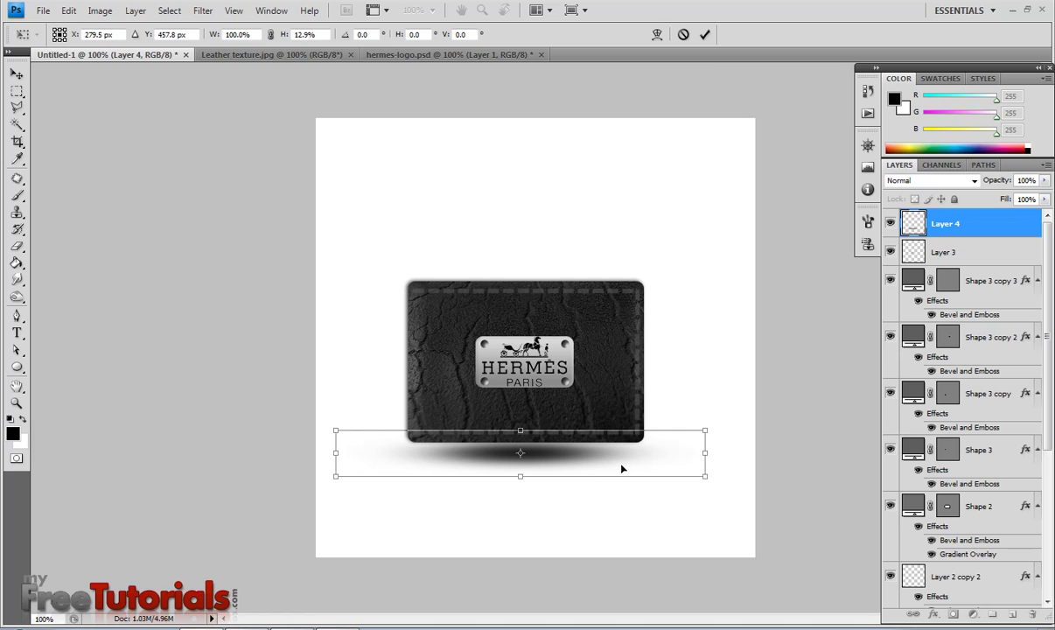
key("Return")
key("b")
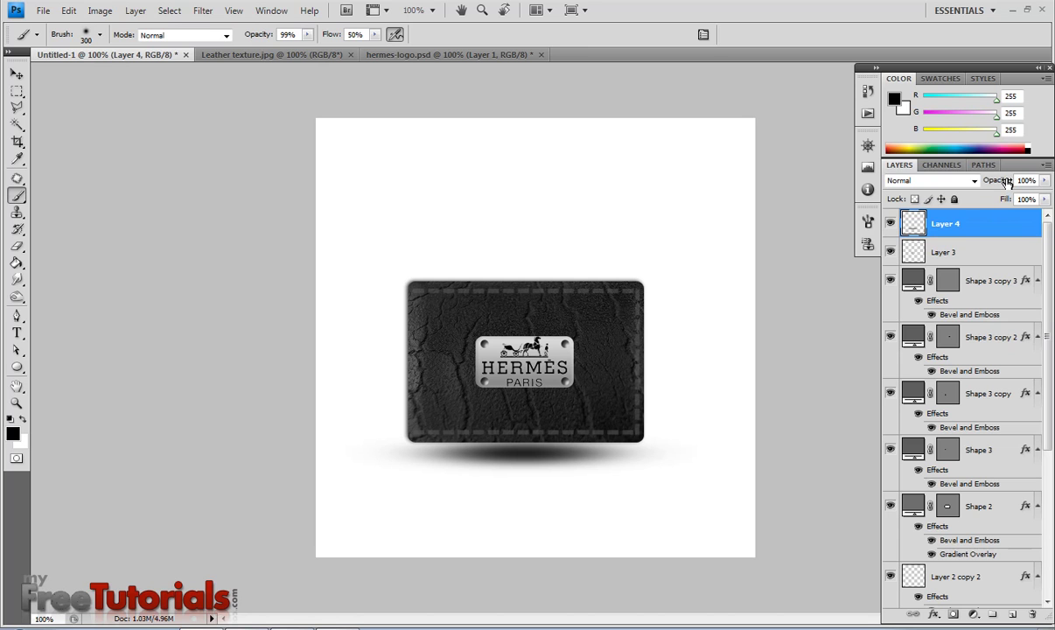
- Lower Layer 4's opacity to 70% and move it directly above the Background layer
left_click_drag(1006, 181, 984, 184)
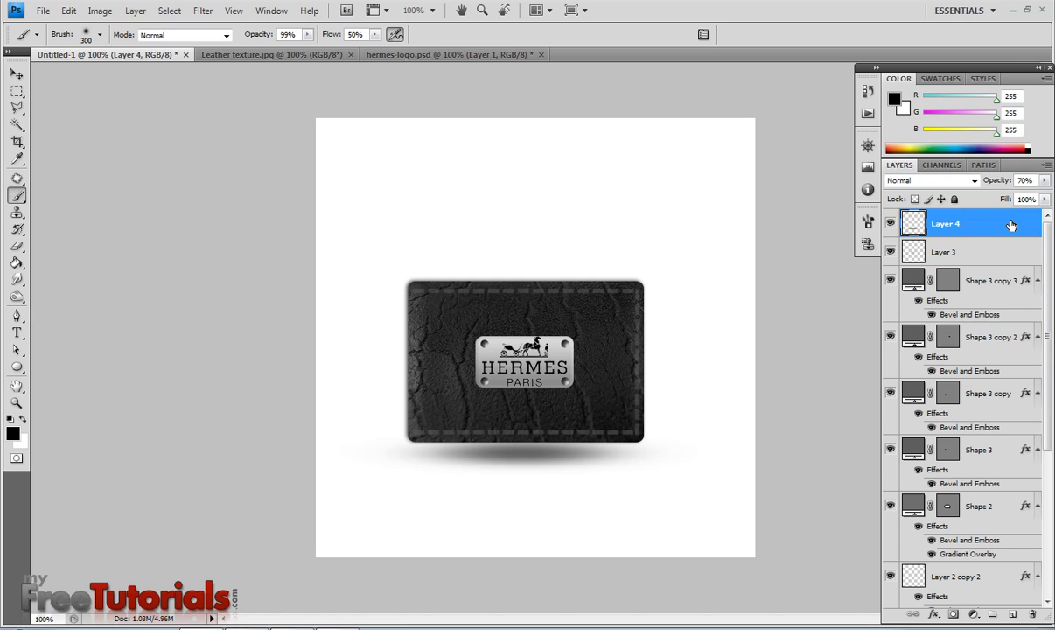
left_click_drag(1010, 224, 964, 579)
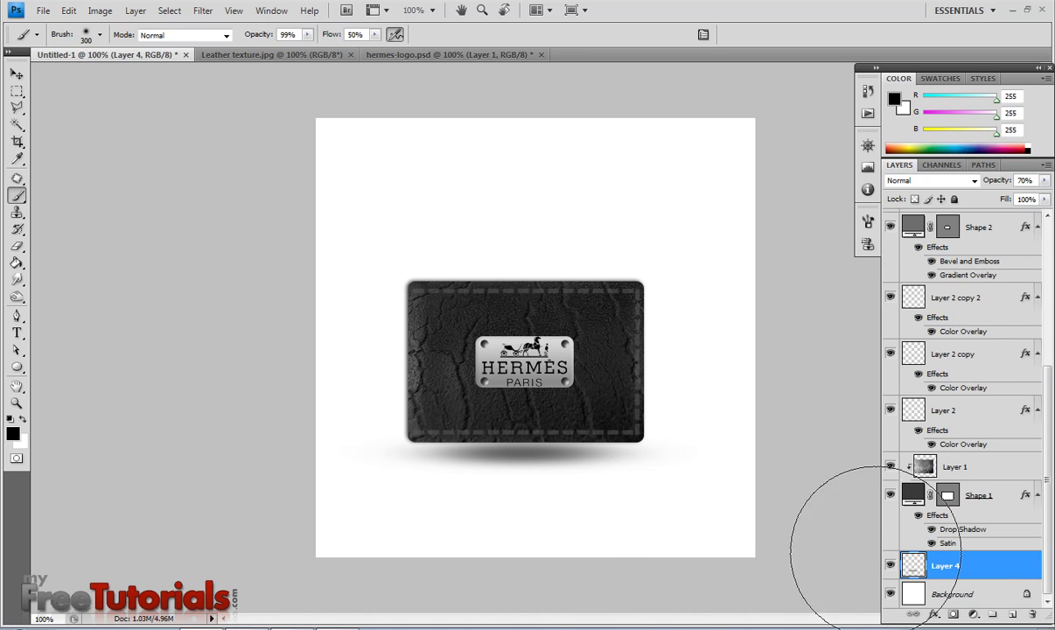
left_click(17, 74)
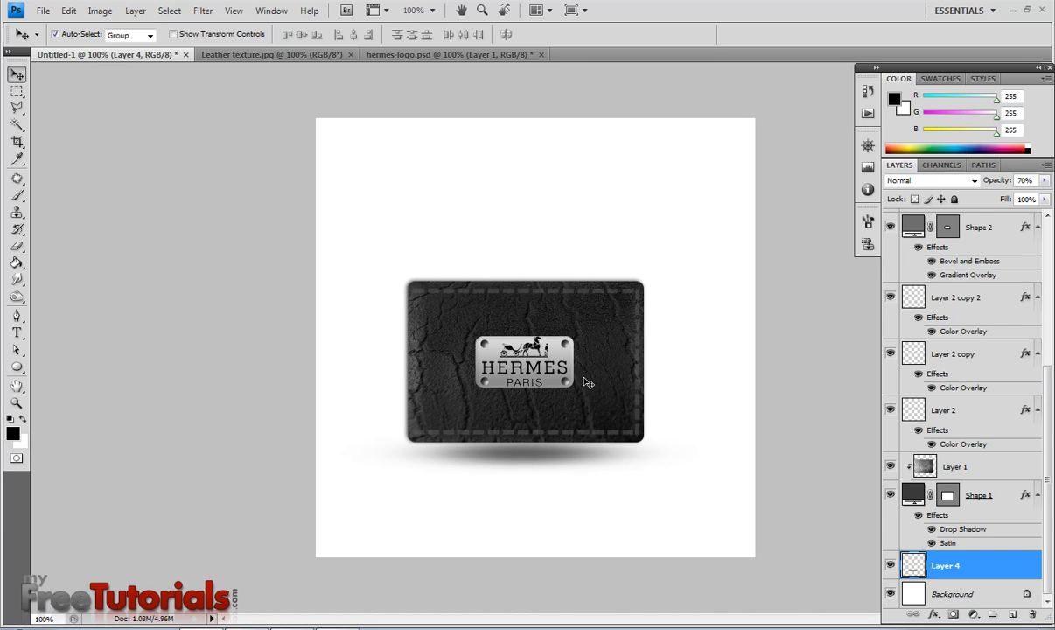